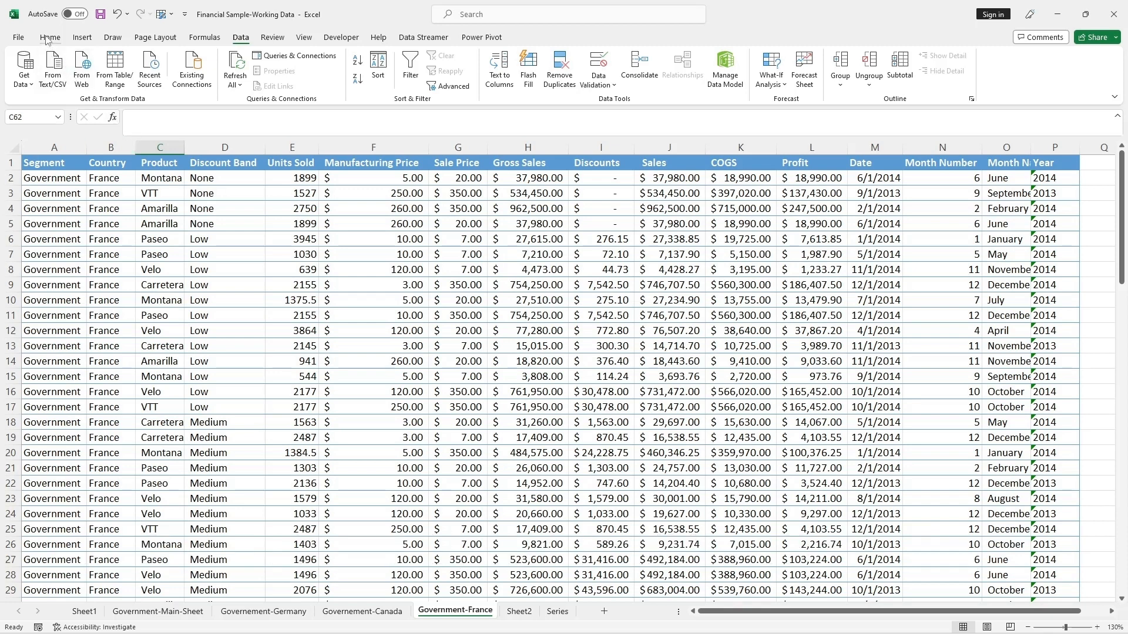
# - Add the label "Largest Number" in D78, directly below Median in the summary table under the France data
pyautogui.click(49, 38)
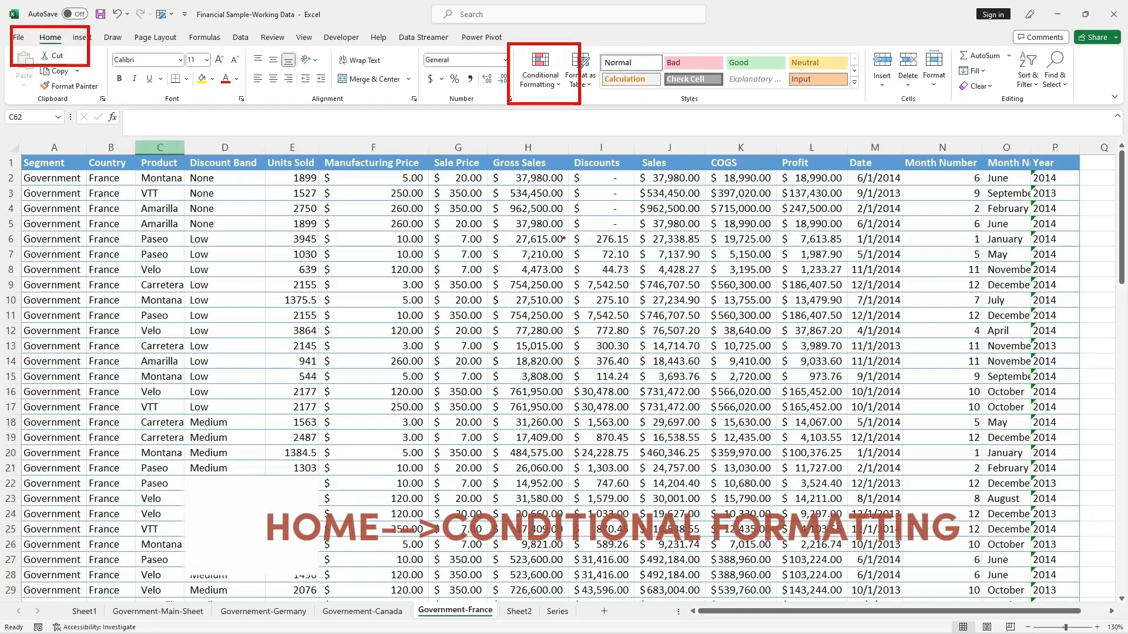
pyautogui.click(442, 346)
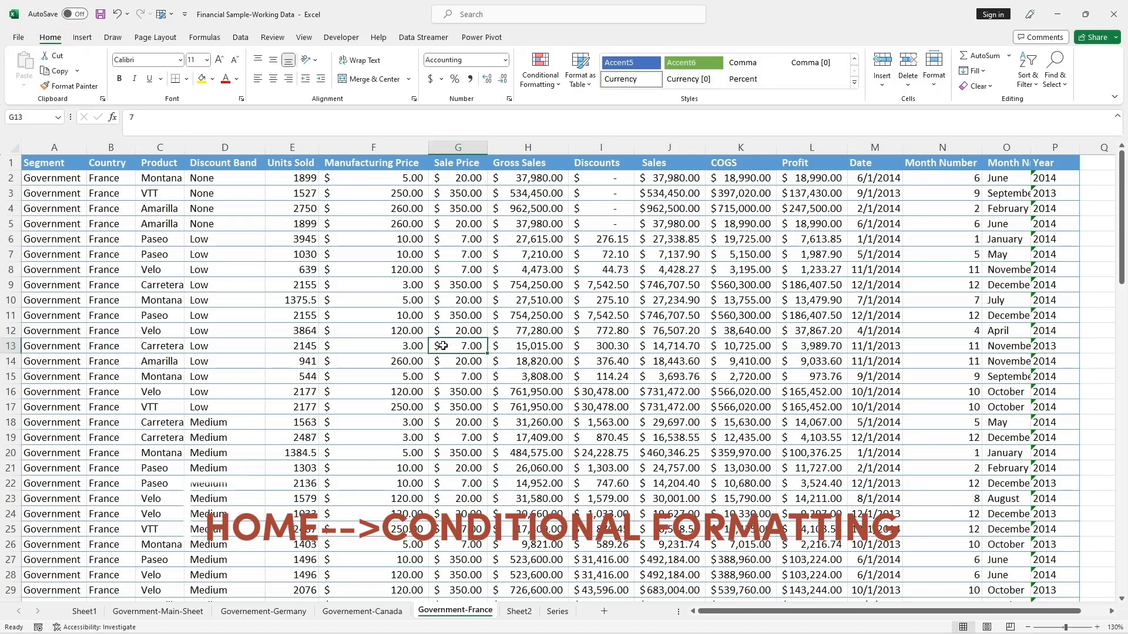
pyautogui.scroll(-18, 443, 346)
pyautogui.scroll(-2, 443, 348)
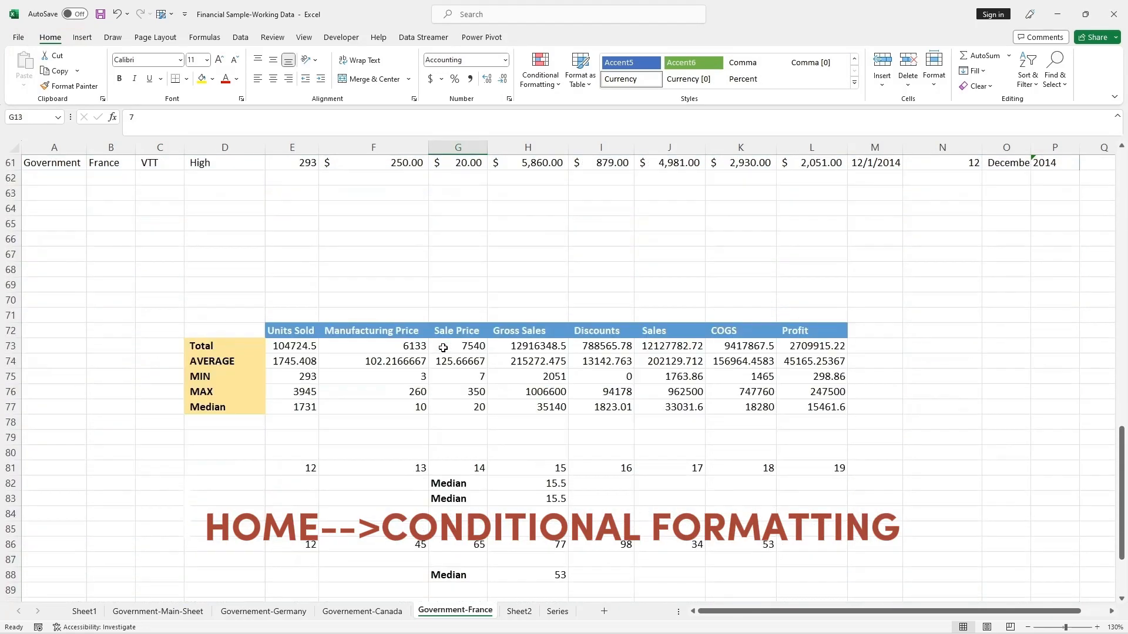
pyautogui.scroll(-1, 443, 348)
pyautogui.scroll(-1, 442, 347)
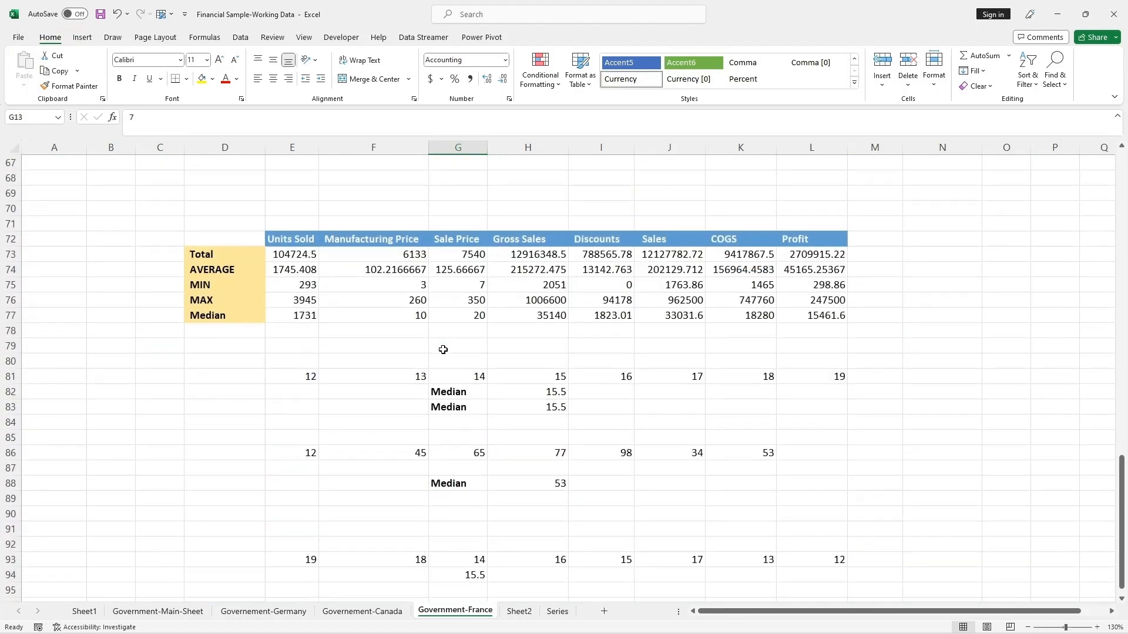
pyautogui.scroll(1, 443, 350)
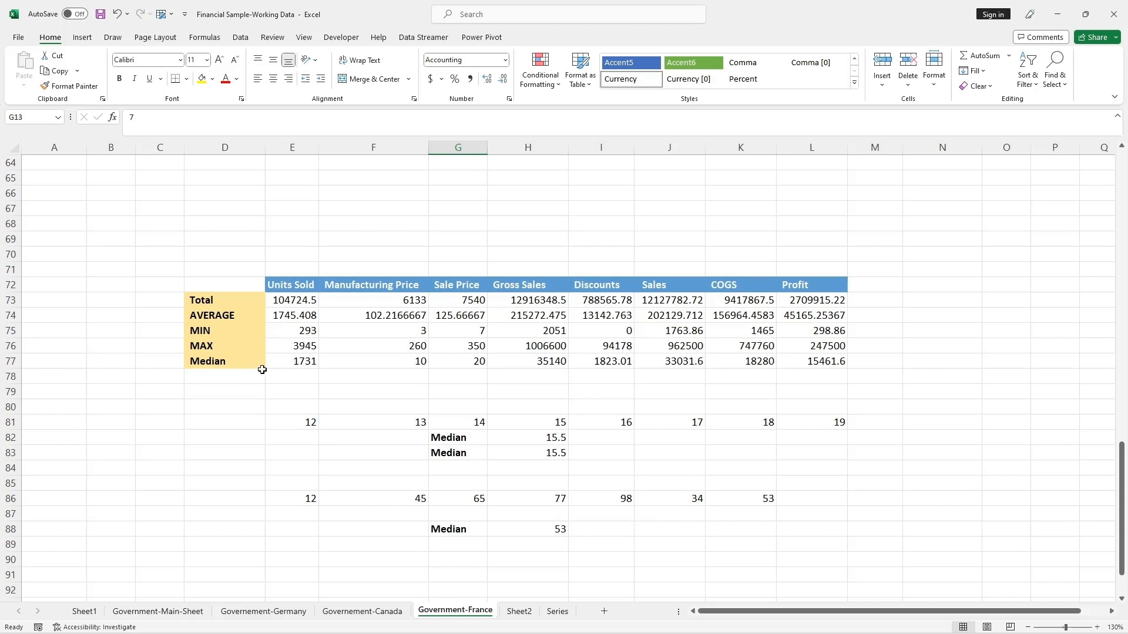
pyautogui.click(212, 379)
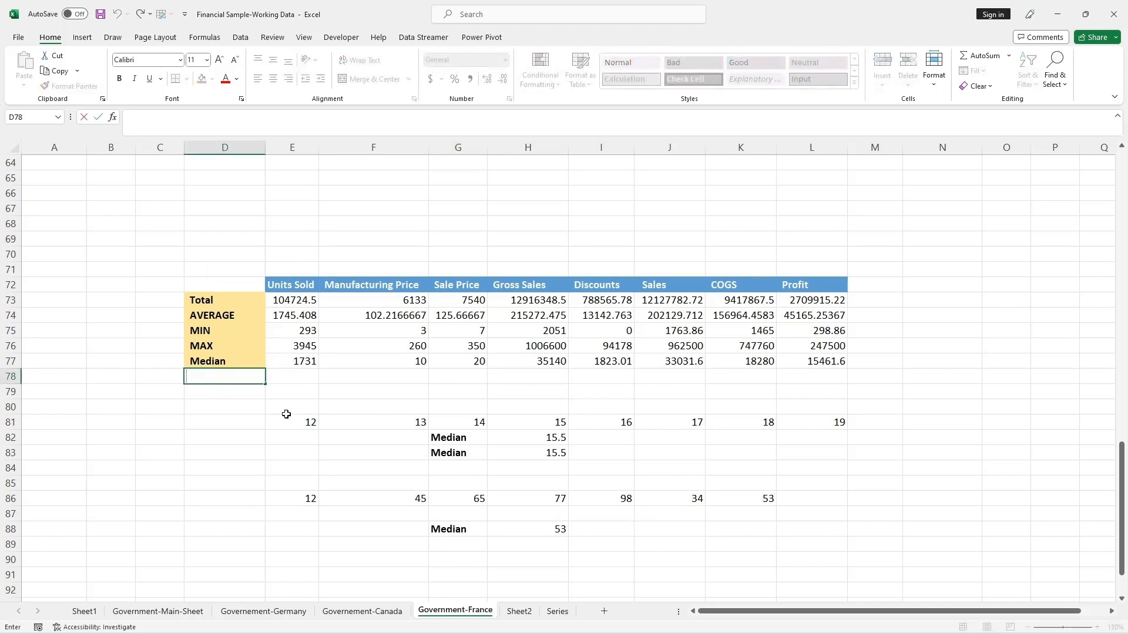
pyautogui.write('Largest Number')
pyautogui.click(287, 417)
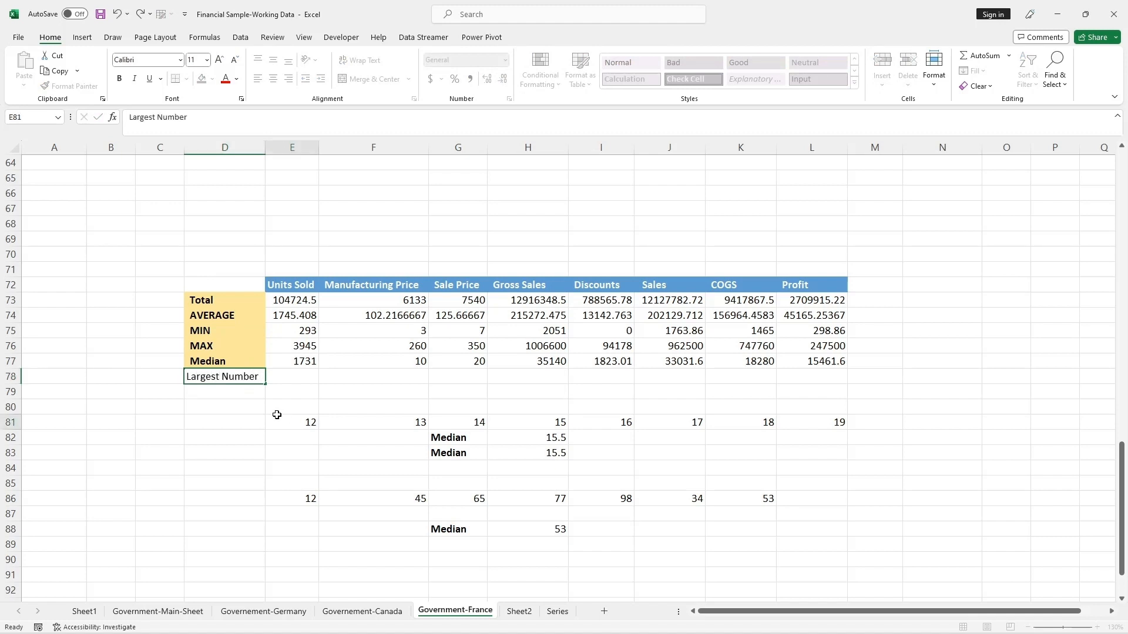
pyautogui.click(209, 392)
pyautogui.click(207, 379)
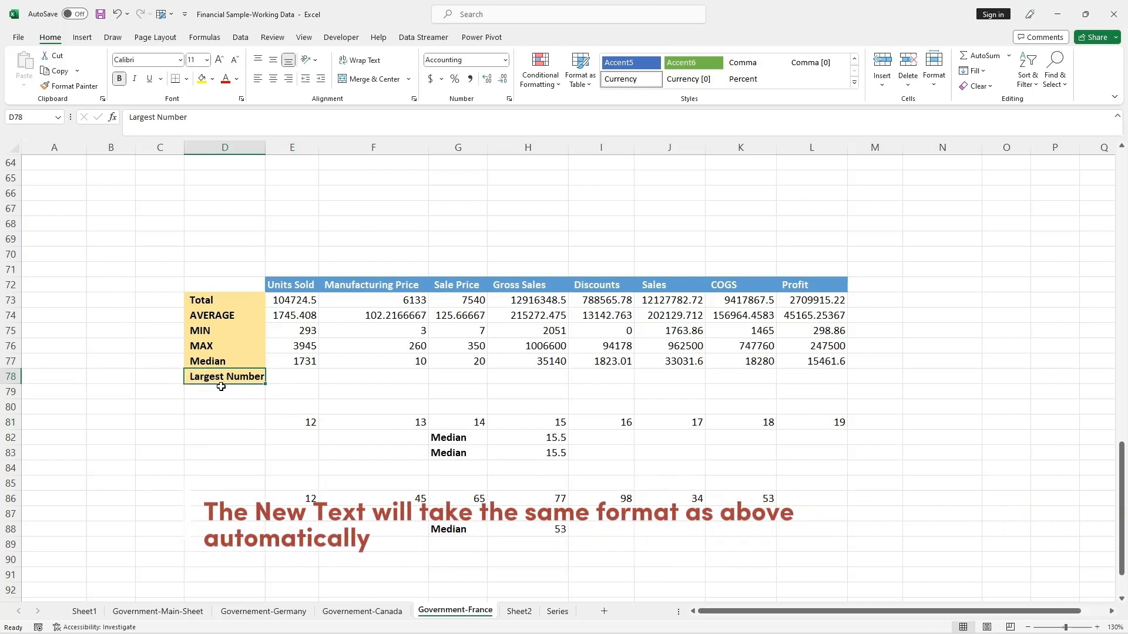
# - Copy the blank formatting of D80 onto the Largest Number label in D78 with Format Painter
pyautogui.click(214, 407)
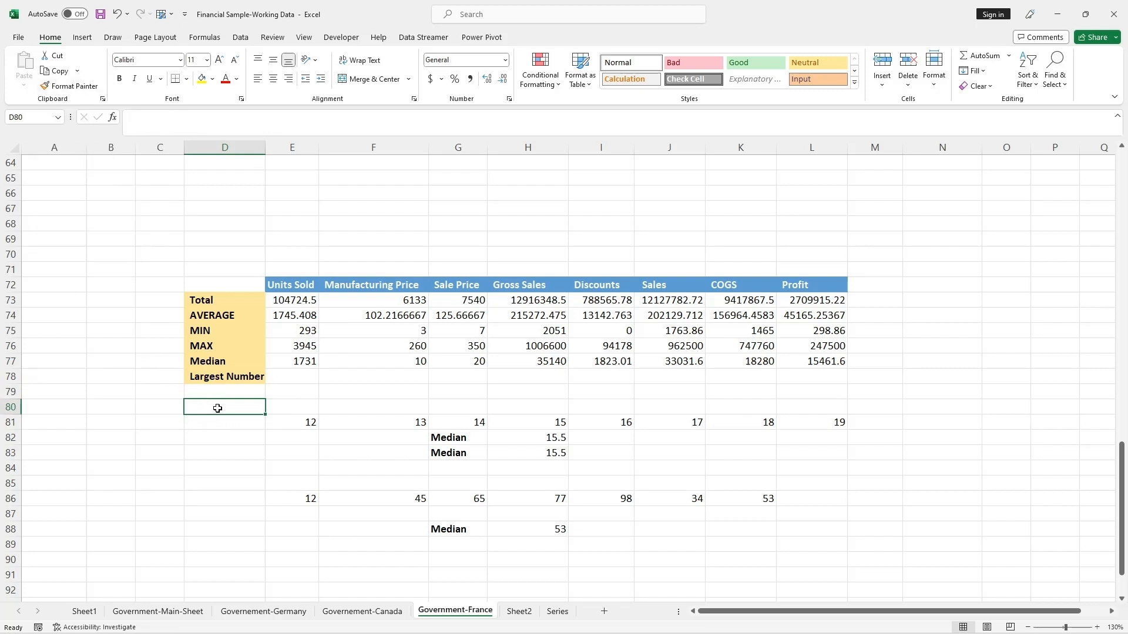
pyautogui.click(70, 89)
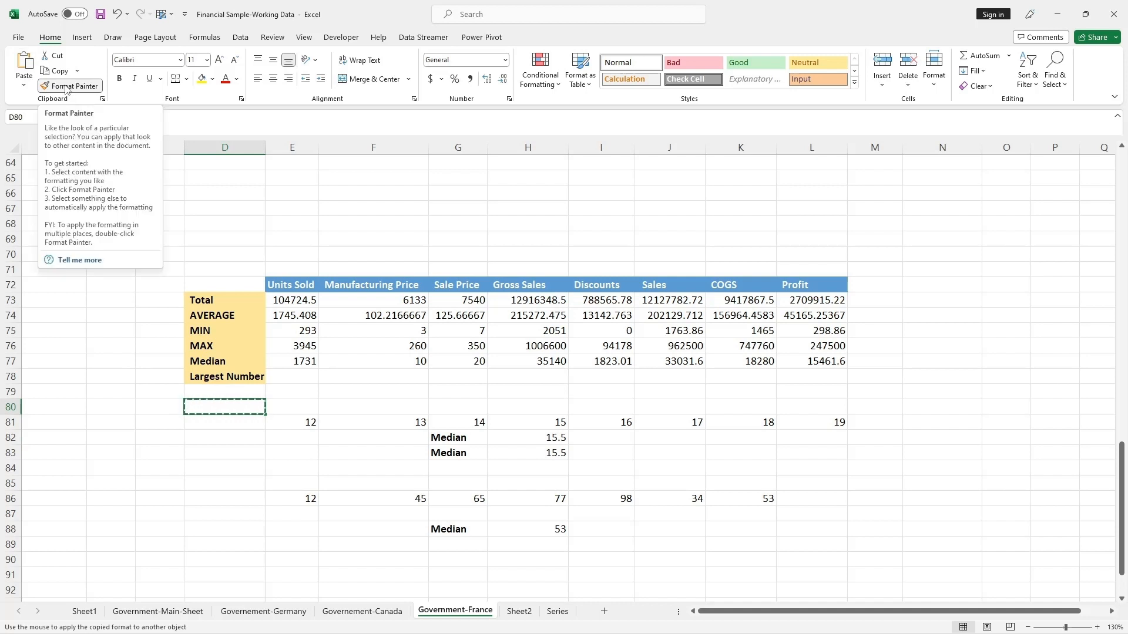
pyautogui.click(229, 376)
pyautogui.click(232, 429)
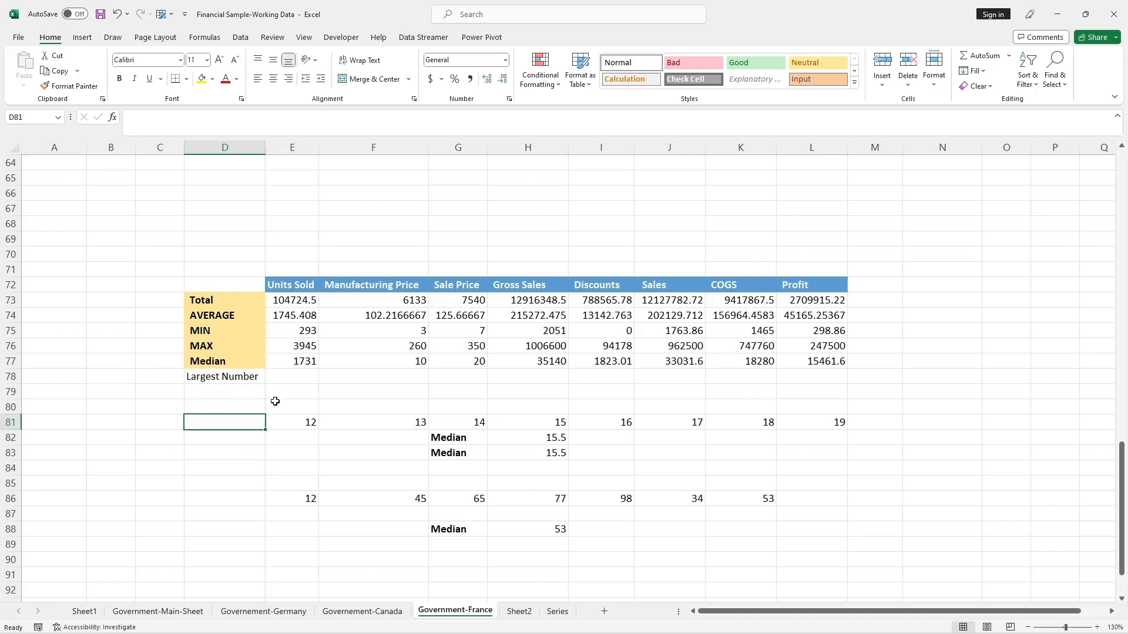
# - Try bolding all the summary figures in E73:L77 at once
pyautogui.moveTo(295, 302); pyautogui.dragTo(814, 355)
pyautogui.hotkey('ctrl', 'b')
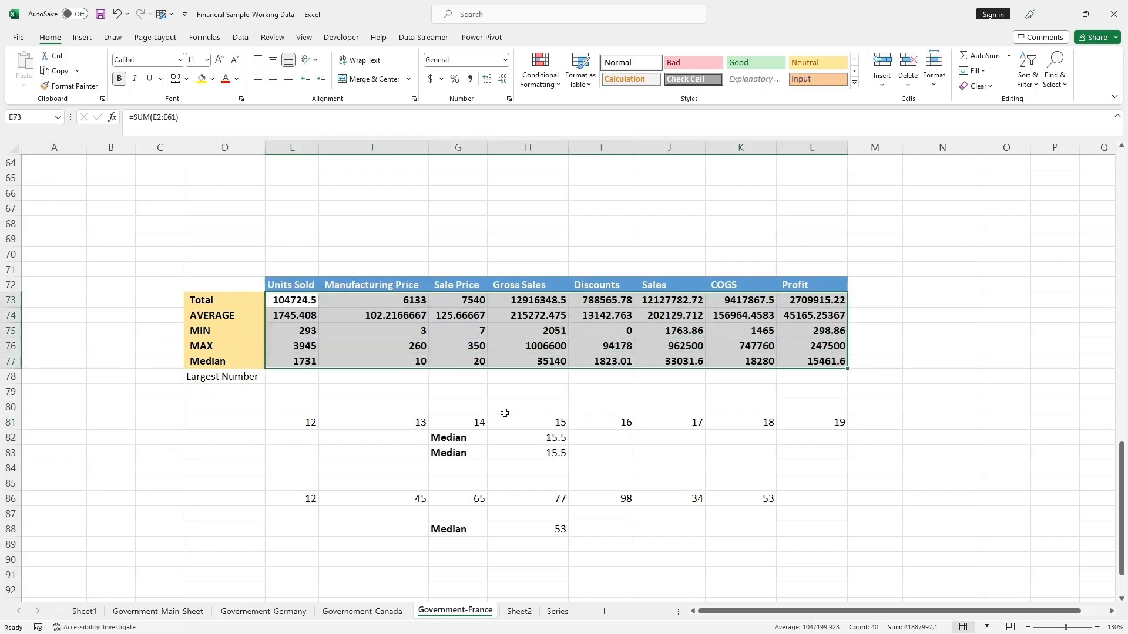
pyautogui.click(357, 407)
# - Bold the Units Sold total in E73 and copy its format across E73:L77 with Format Painter
pyautogui.click(273, 303)
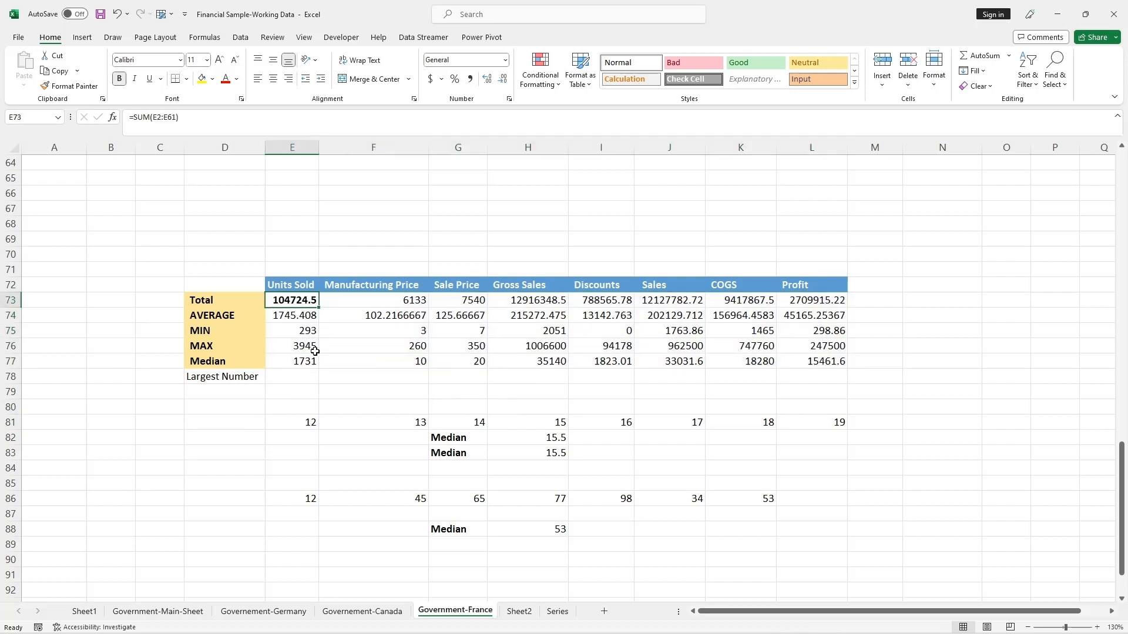
pyautogui.hotkey('ctrl', 'b')
pyautogui.hotkey('ctrl', 'b')
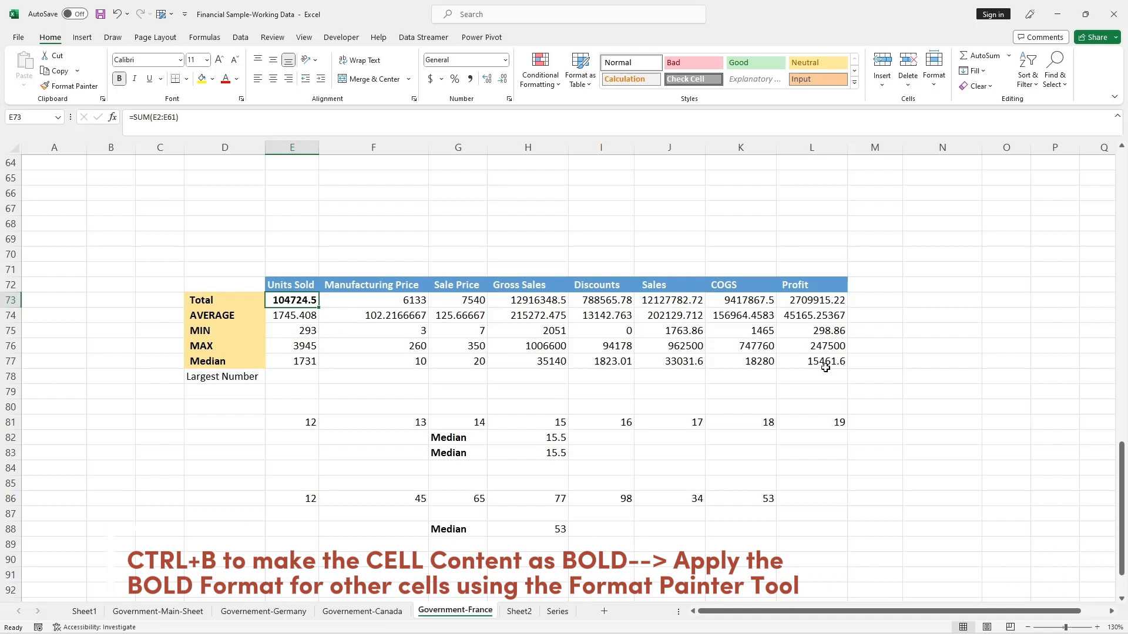
pyautogui.click(69, 85)
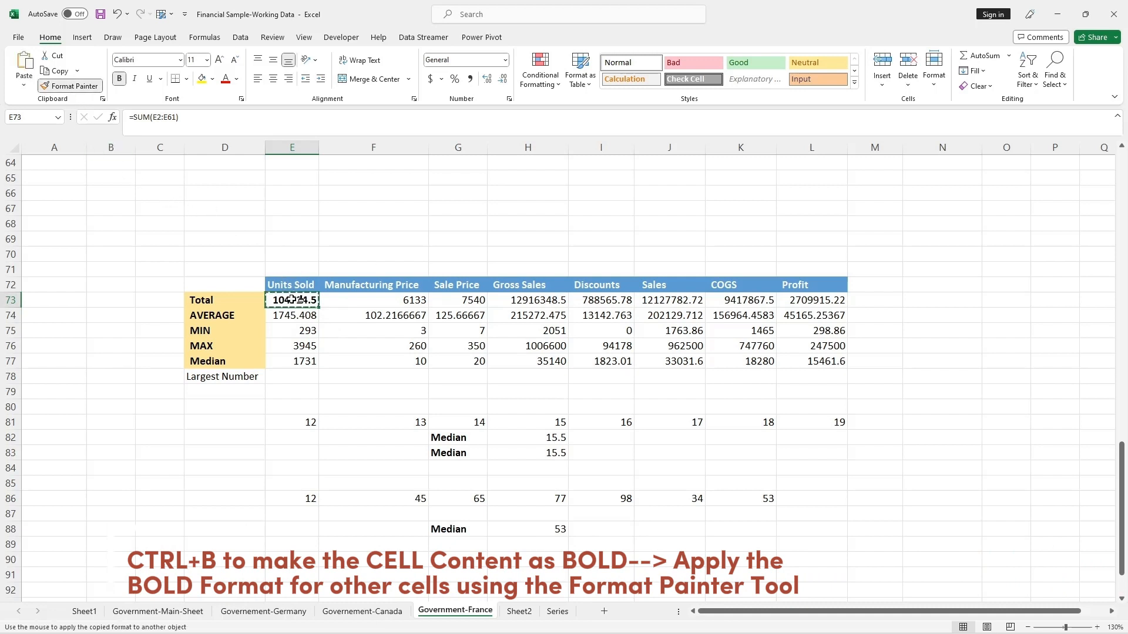
pyautogui.moveTo(294, 301)
pyautogui.mouseDown()
pyautogui.moveTo(558, 302)
pyautogui.moveTo(821, 356)
pyautogui.mouseUp()
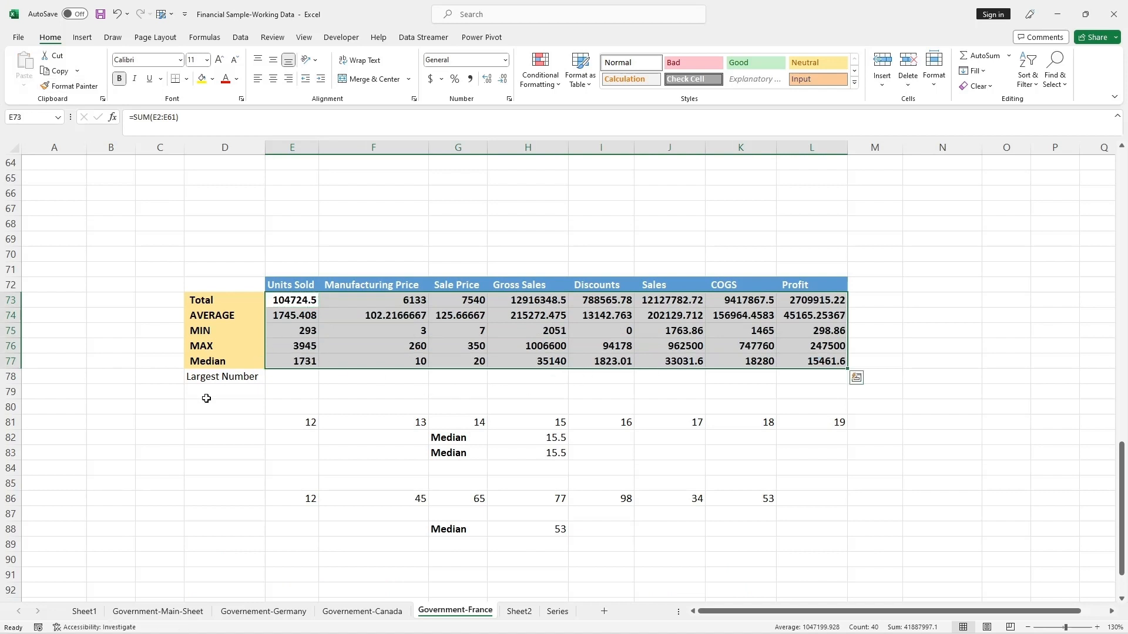
# - Copy the Median label's format onto the Largest Number label in D78 with Format Painter
pyautogui.click(208, 368)
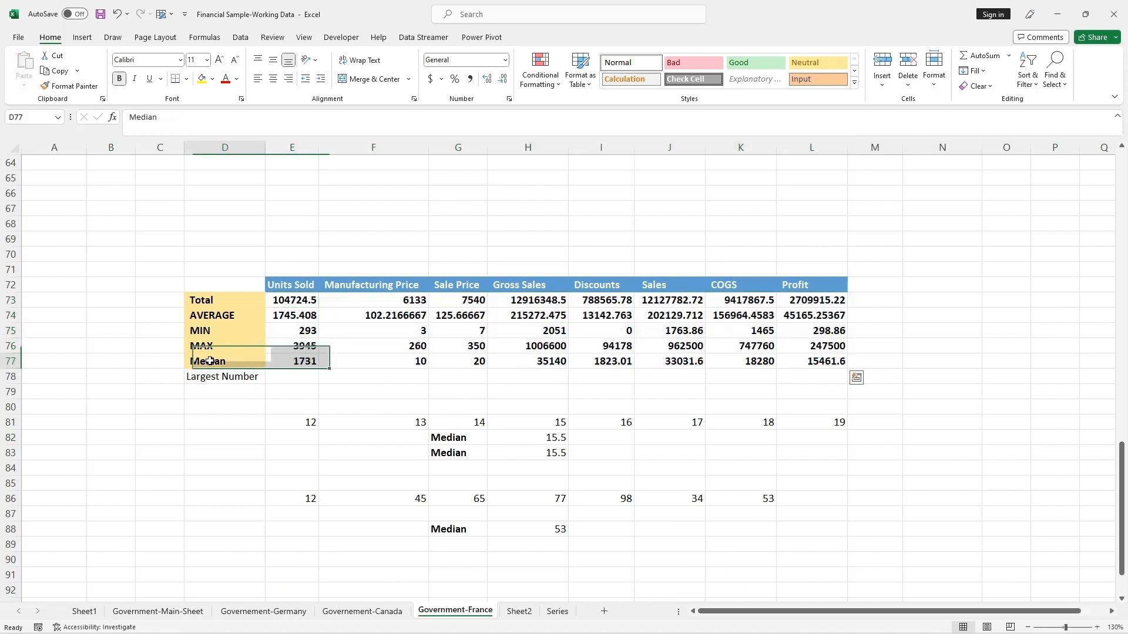
pyautogui.click(61, 87)
pyautogui.moveTo(230, 376); pyautogui.dragTo(229, 376)
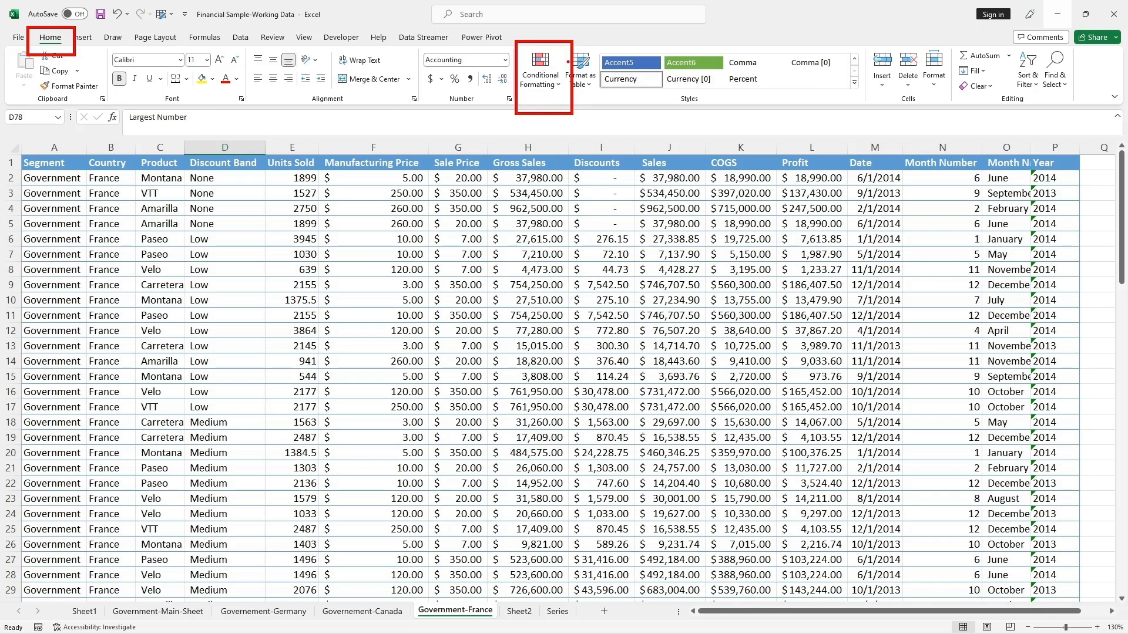
# - Review the extent of the France data table, from the header row through the last record, A1:P61
pyautogui.press('Escape')
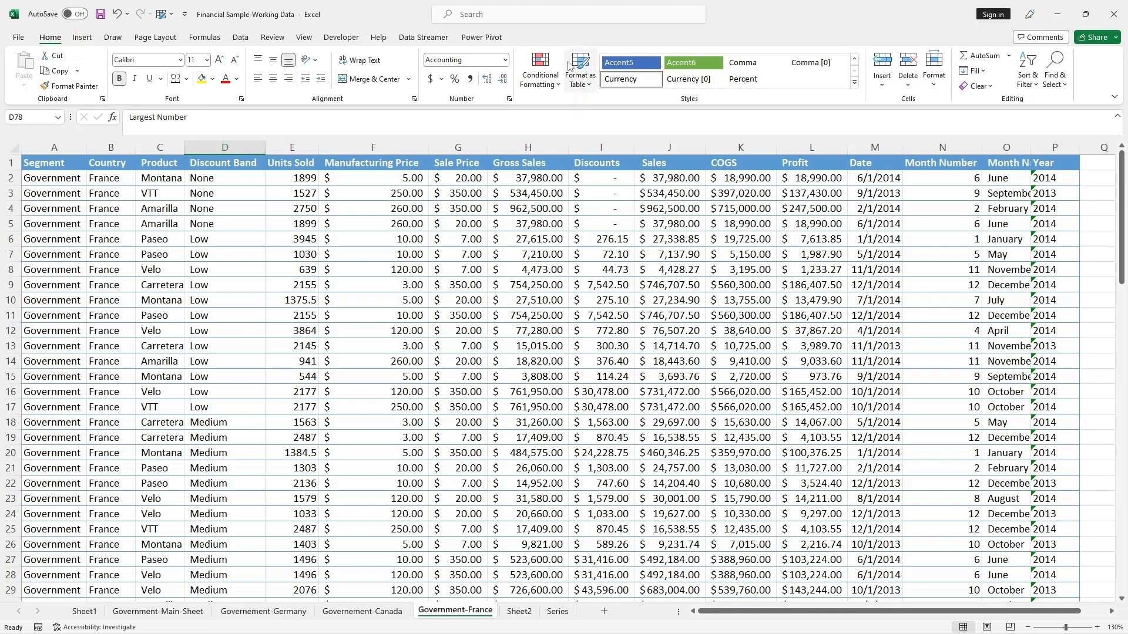
pyautogui.click(292, 346)
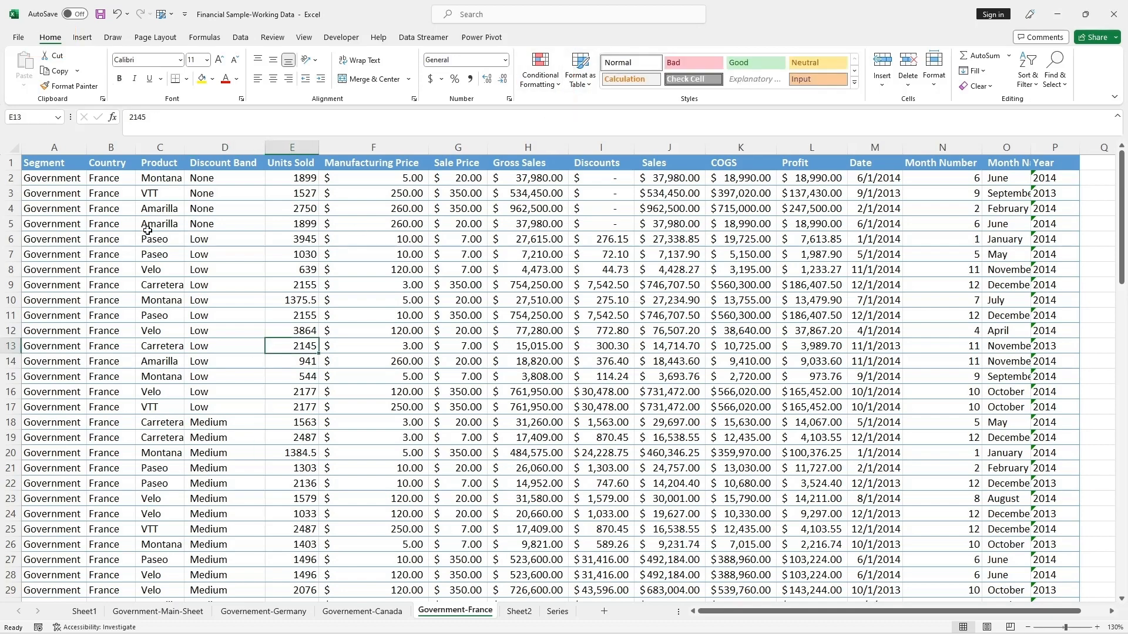
pyautogui.scroll(-8, 154, 264)
pyautogui.scroll(-8, 157, 272)
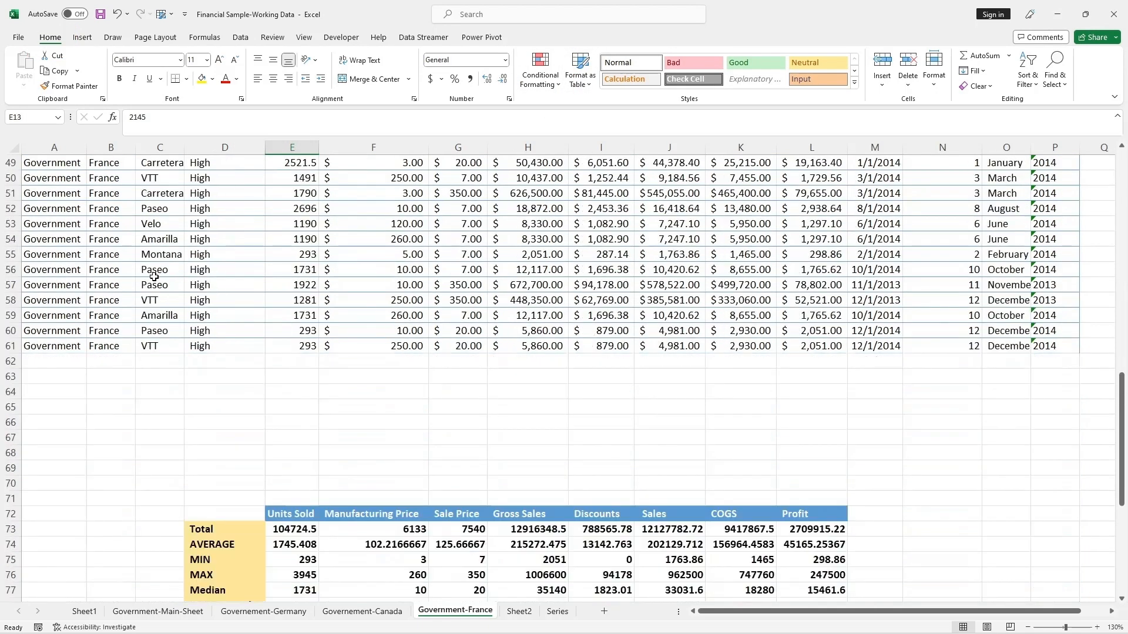
pyautogui.scroll(16, 157, 273)
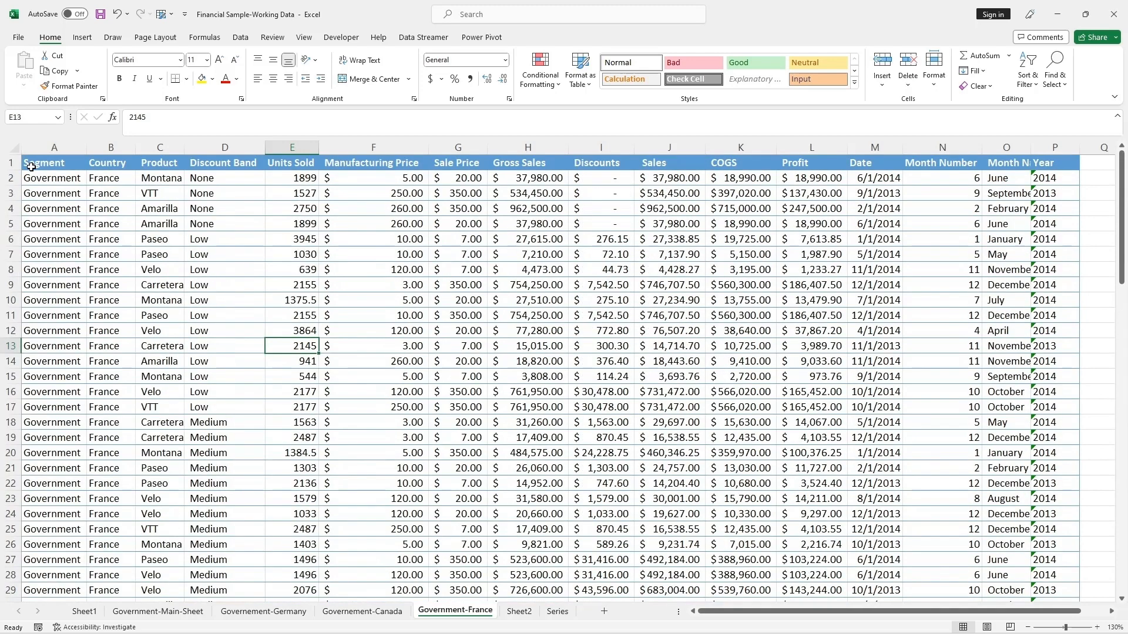
pyautogui.moveTo(35, 164); pyautogui.dragTo(1062, 577)
pyautogui.scroll(7, 515, 446)
pyautogui.scroll(4, 514, 447)
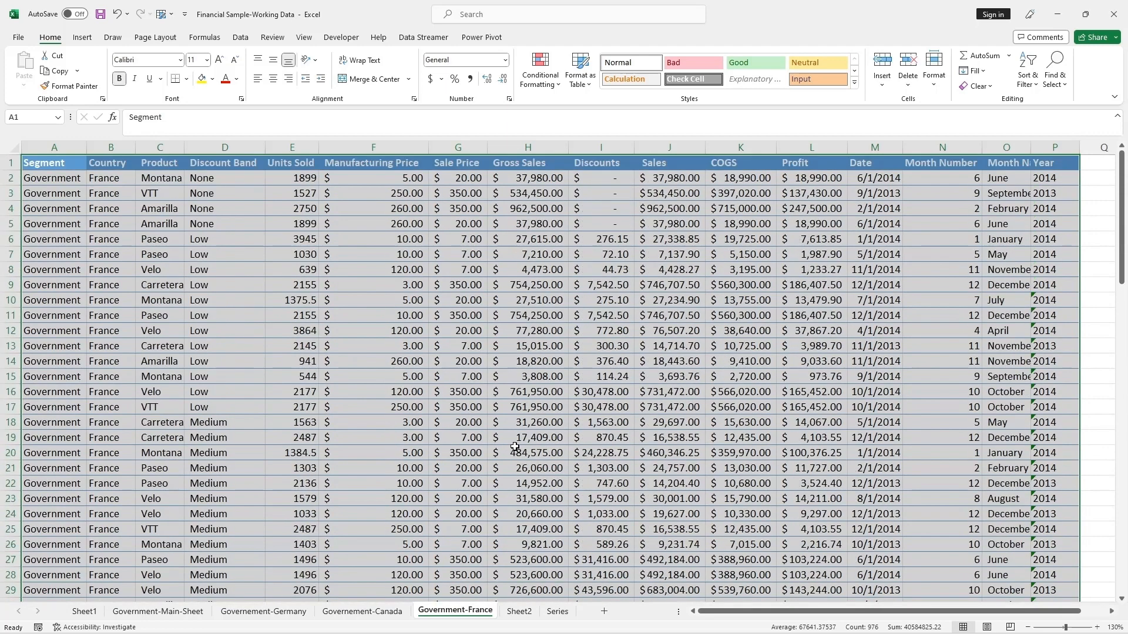
pyautogui.click(451, 407)
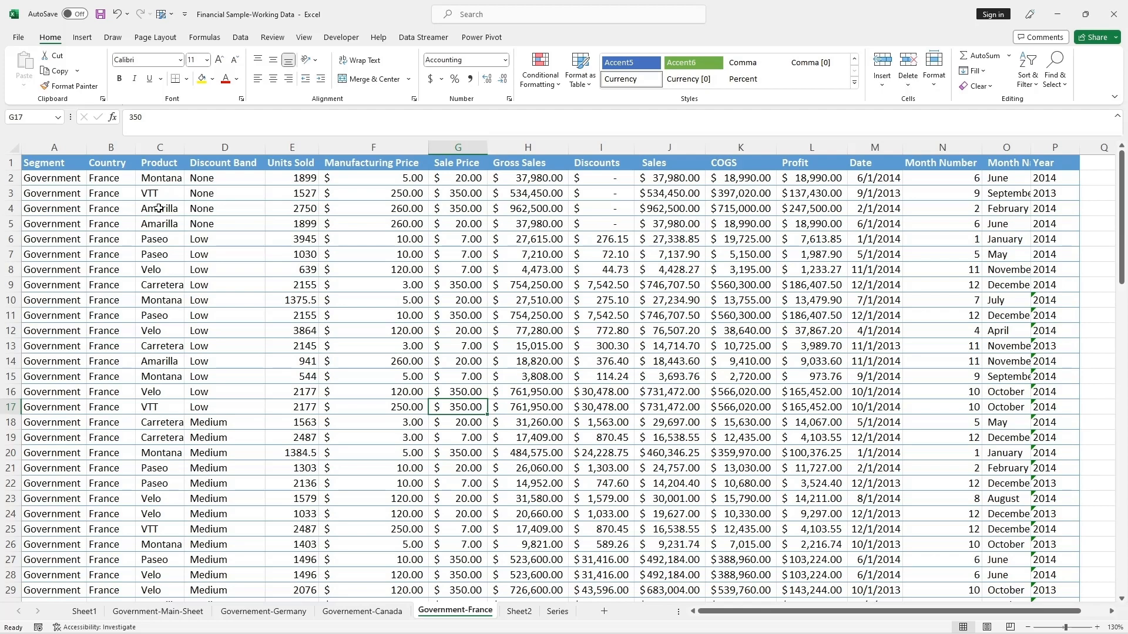
# - Examine the Product column entries down to the last record and compare that range with the whole table
pyautogui.scroll(-6, 174, 217)
pyautogui.scroll(6, 174, 218)
pyautogui.moveTo(156, 177); pyautogui.dragTo(175, 588)
pyautogui.moveTo(176, 610); pyautogui.dragTo(174, 514)
pyautogui.scroll(12, 400, 358)
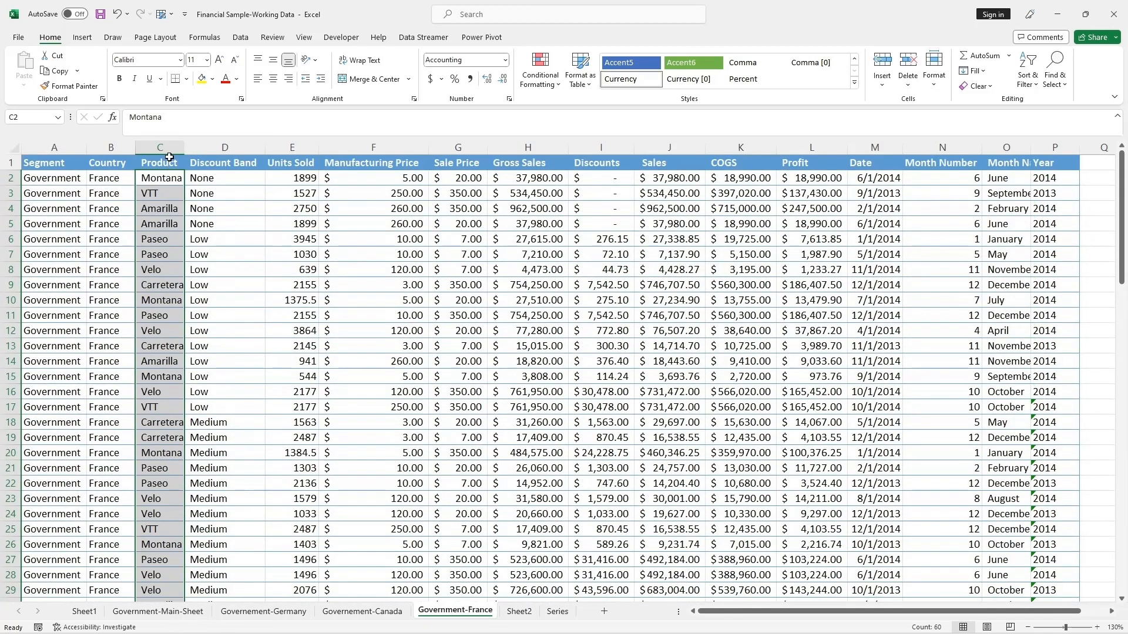
pyautogui.click(202, 209)
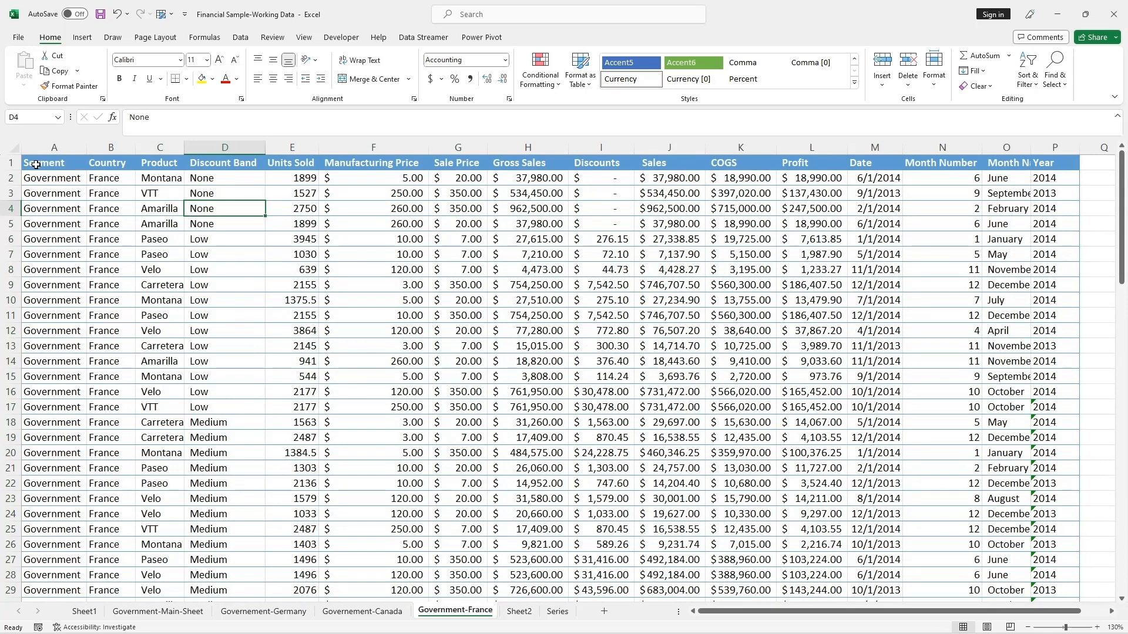
pyautogui.moveTo(33, 164); pyautogui.dragTo(1031, 493)
pyautogui.click(874, 422)
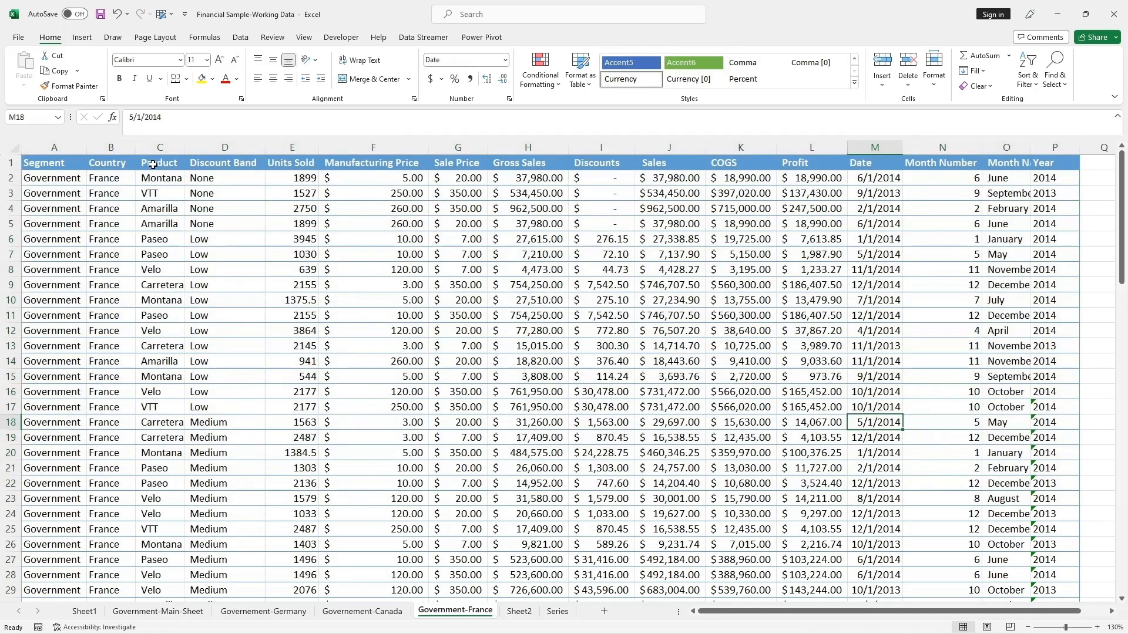
pyautogui.click(156, 147)
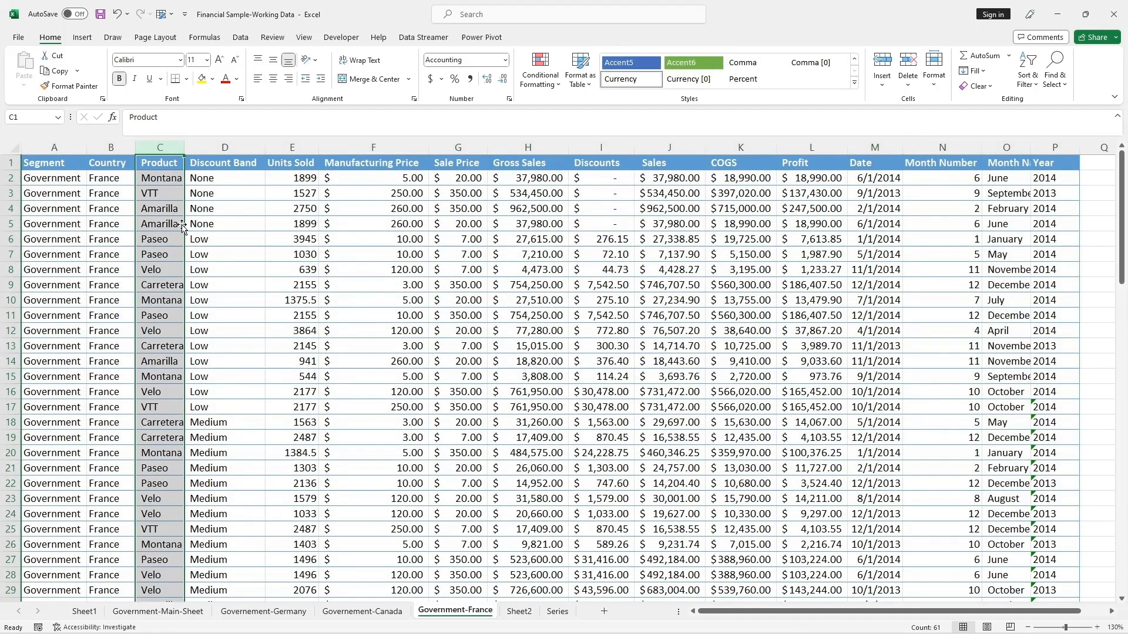
pyautogui.click(171, 178)
pyautogui.moveTo(158, 164); pyautogui.dragTo(174, 544)
pyautogui.scroll(12, 195, 454)
pyautogui.click(254, 267)
pyautogui.moveTo(44, 166); pyautogui.dragTo(1055, 575)
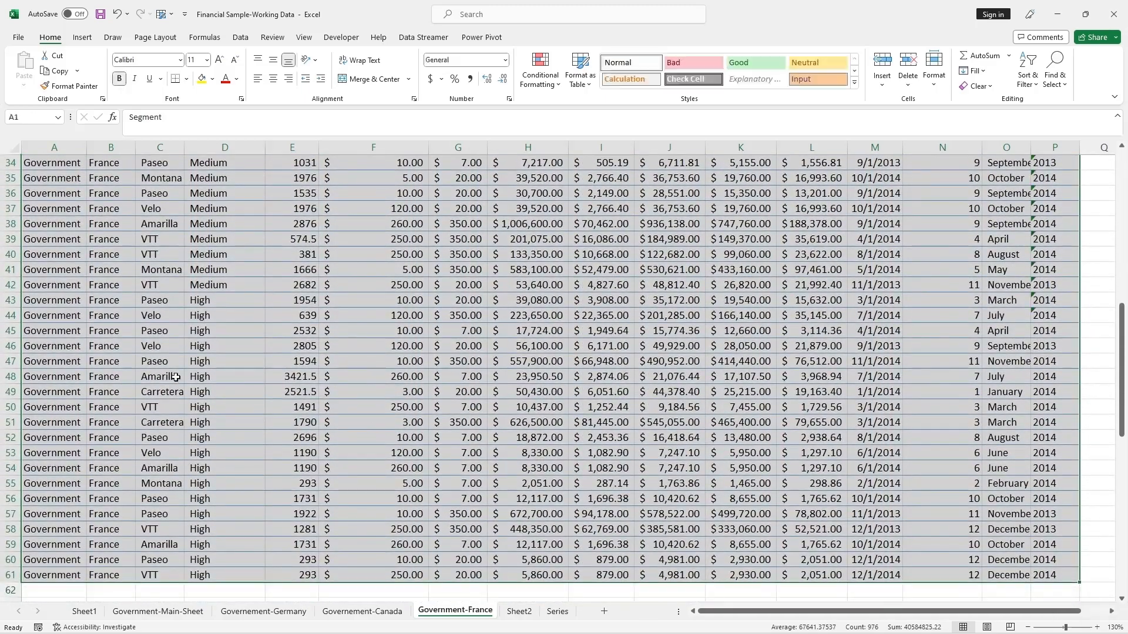
pyautogui.scroll(11, 176, 377)
pyautogui.click(192, 314)
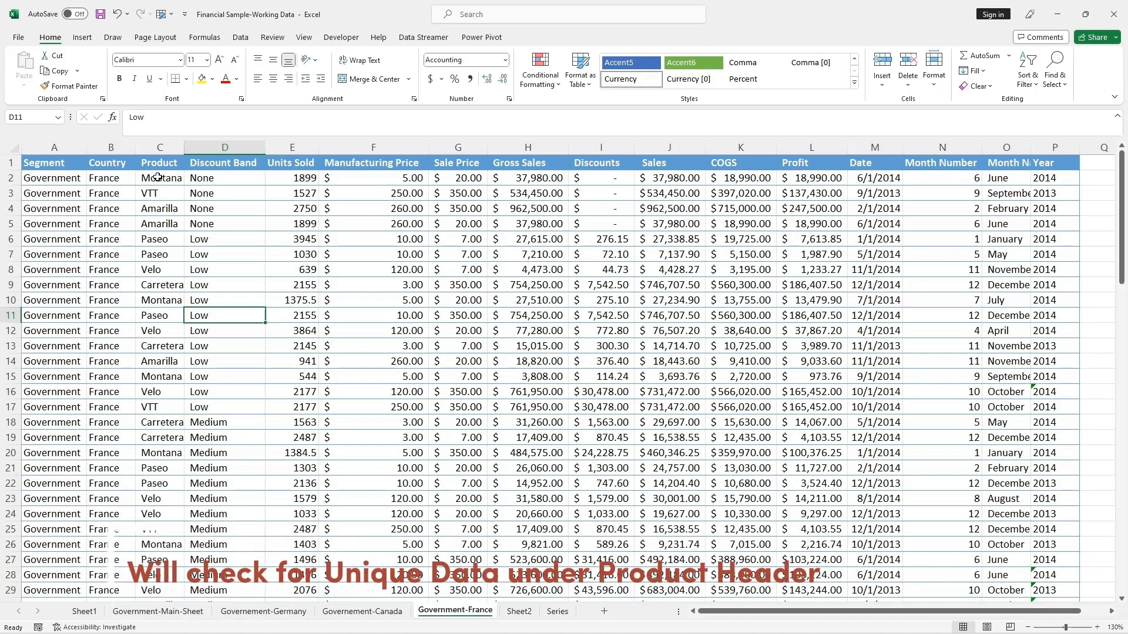
# - Highlight unique values in the Product entries C2:C61 with Light Red Fill with Dark Red Text and check the column
pyautogui.moveTo(158, 177); pyautogui.dragTo(170, 585)
pyautogui.scroll(11, 250, 391)
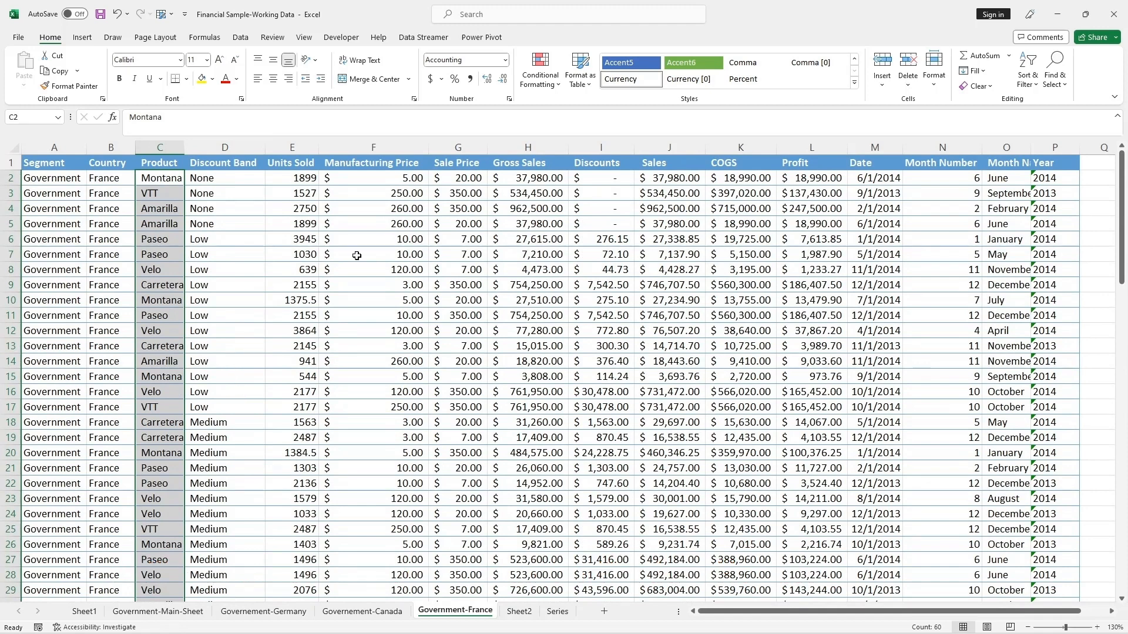
pyautogui.click(558, 87)
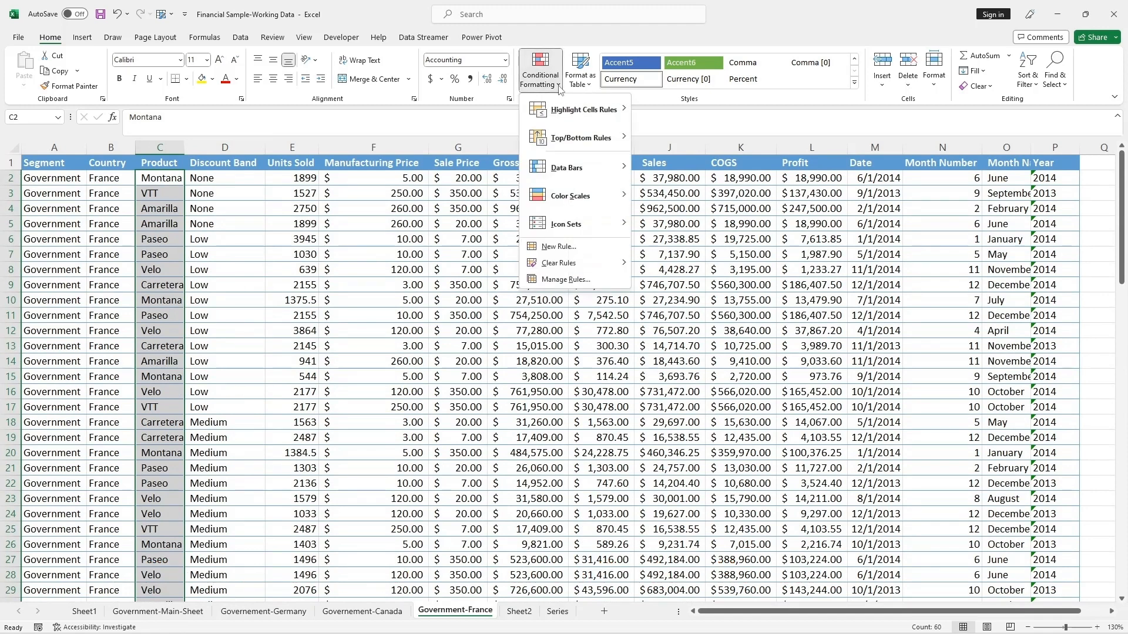
pyautogui.moveTo(586, 114)
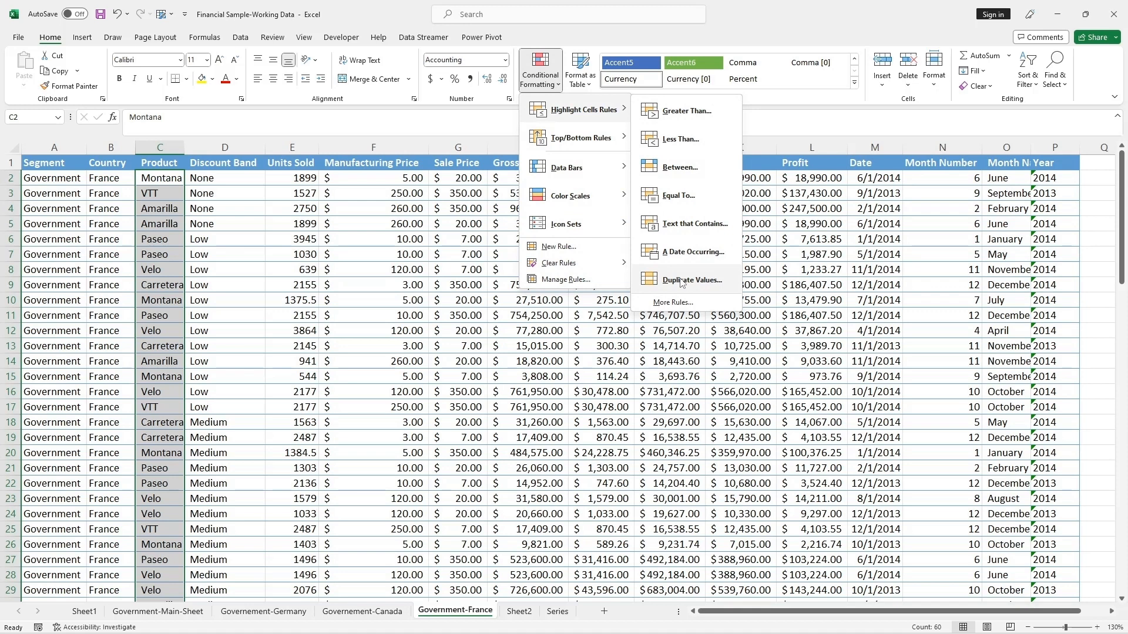
pyautogui.click(681, 282)
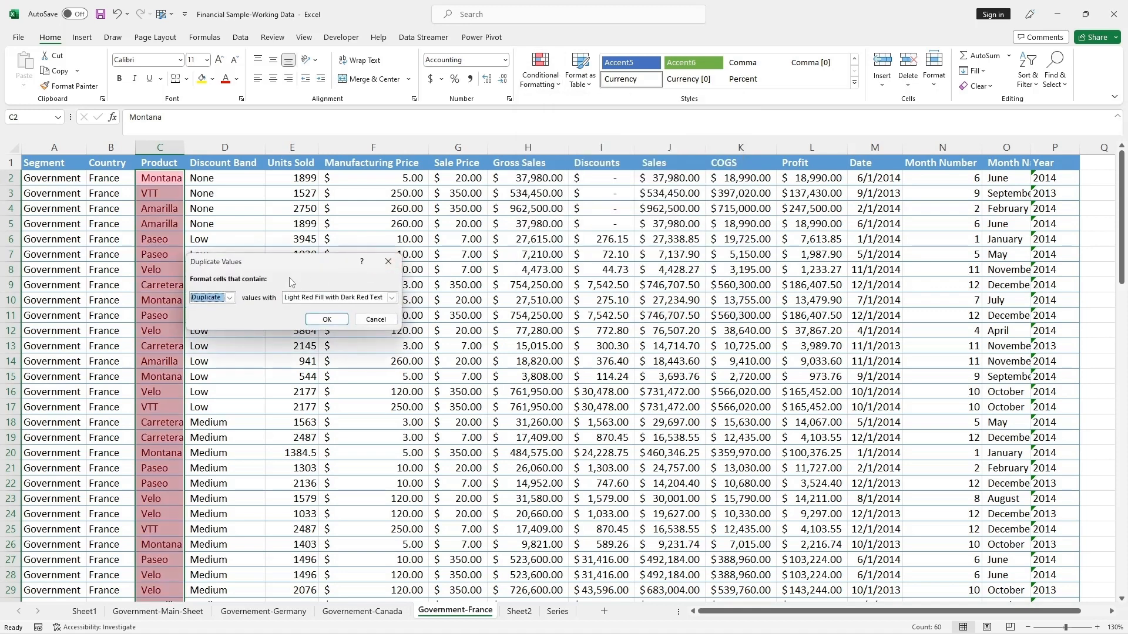
pyautogui.click(230, 298)
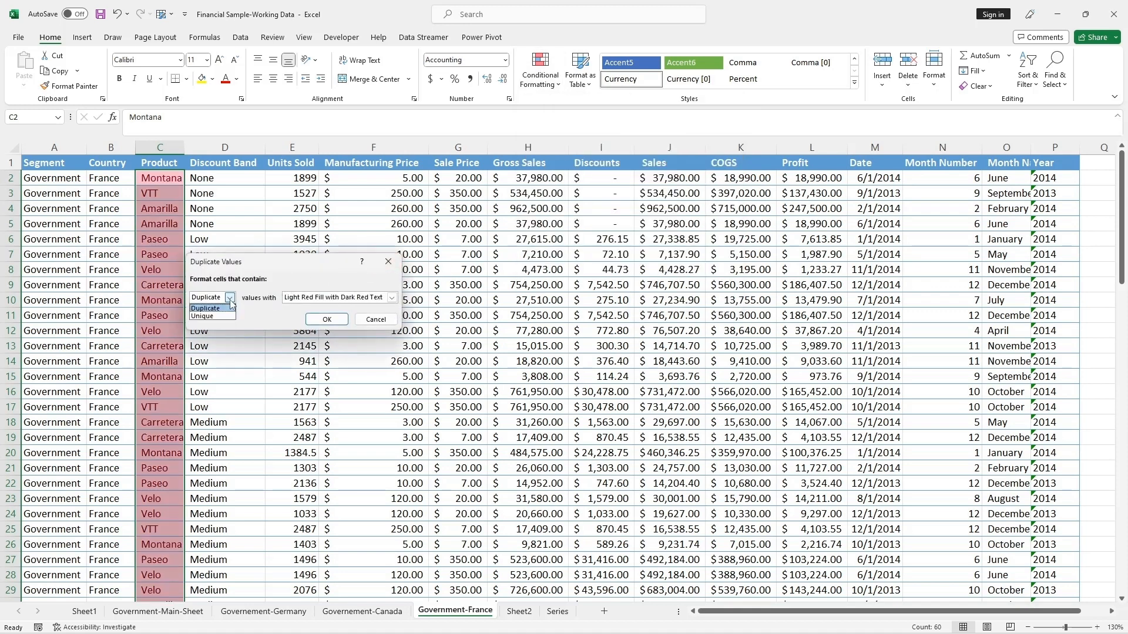
pyautogui.click(219, 317)
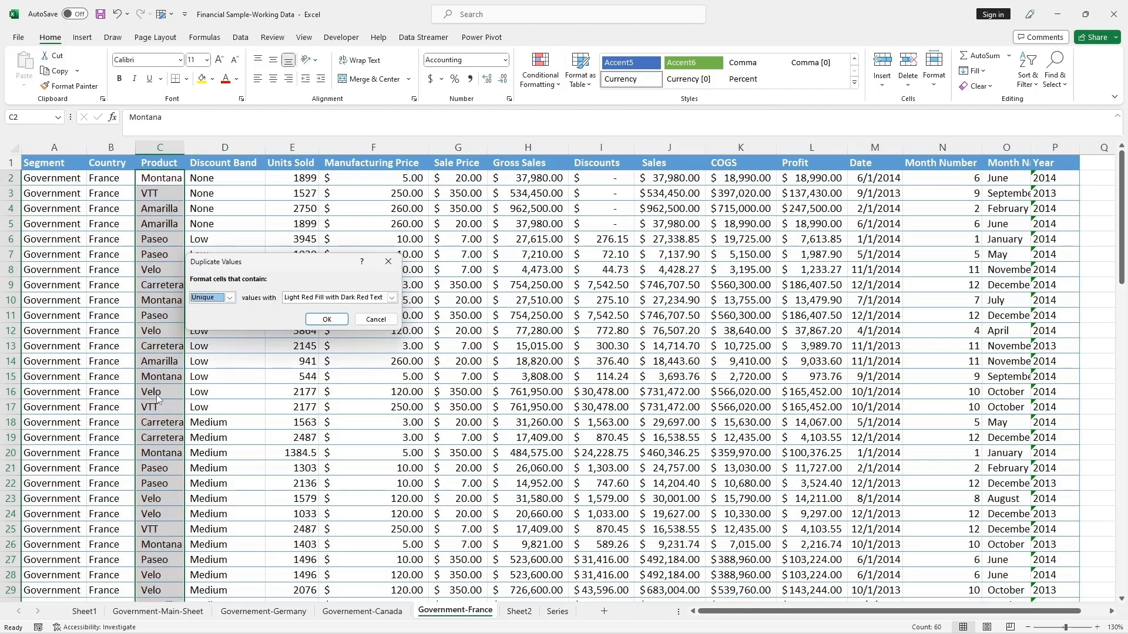
pyautogui.click(327, 319)
pyautogui.scroll(-14, 214, 351)
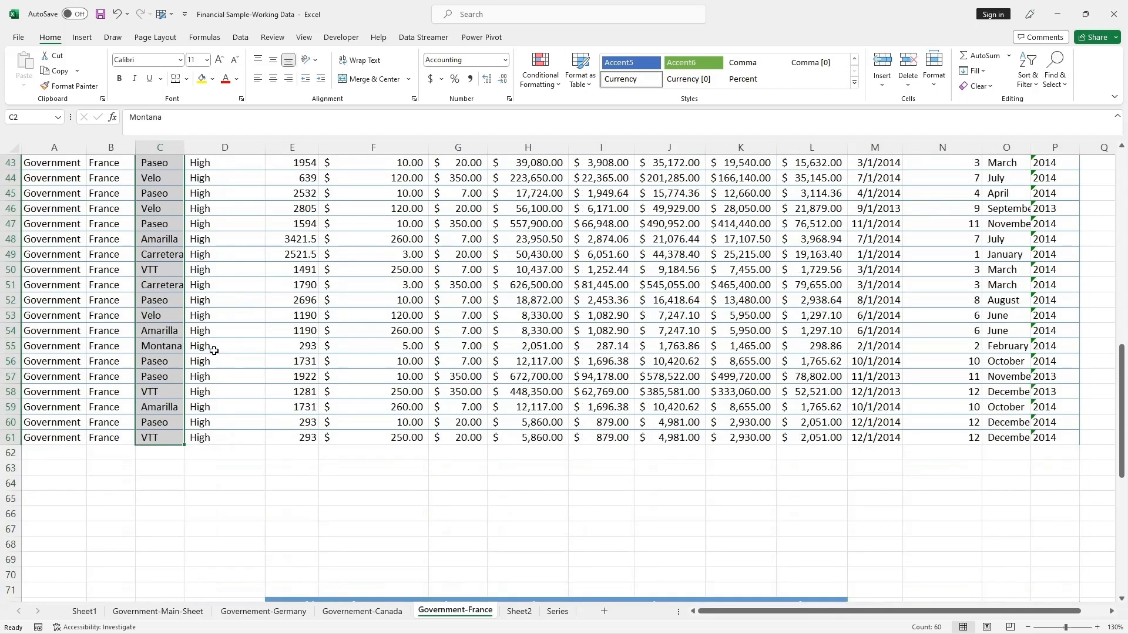
pyautogui.scroll(14, 214, 350)
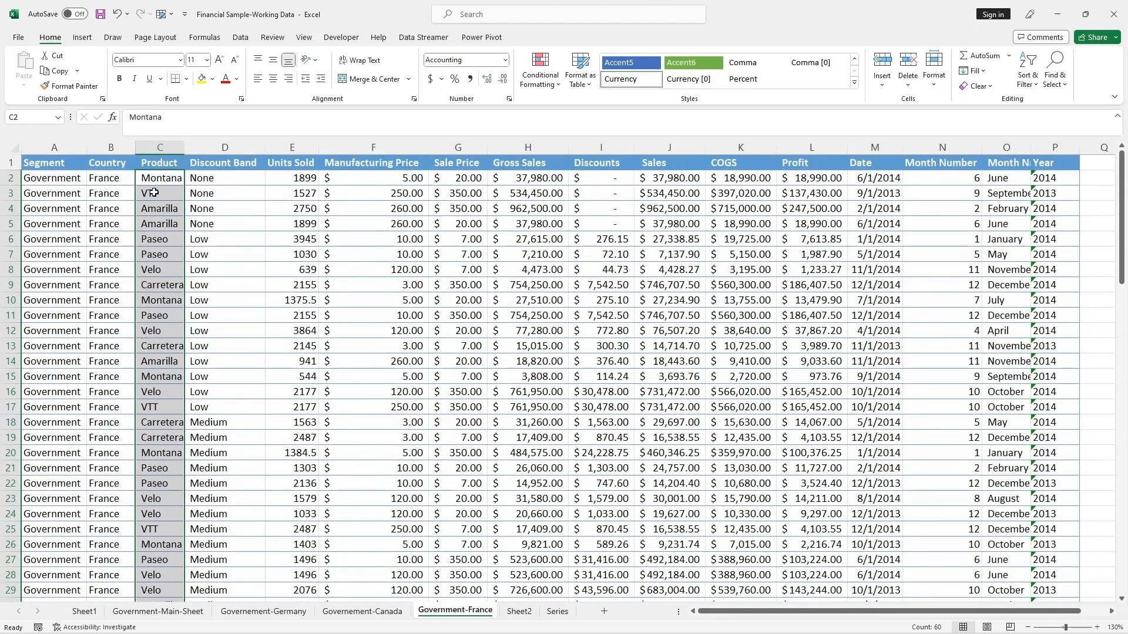
# - Highlight duplicate values in the Product entries C2:C61 with Green Fill with Dark Green Text
pyautogui.click(156, 180)
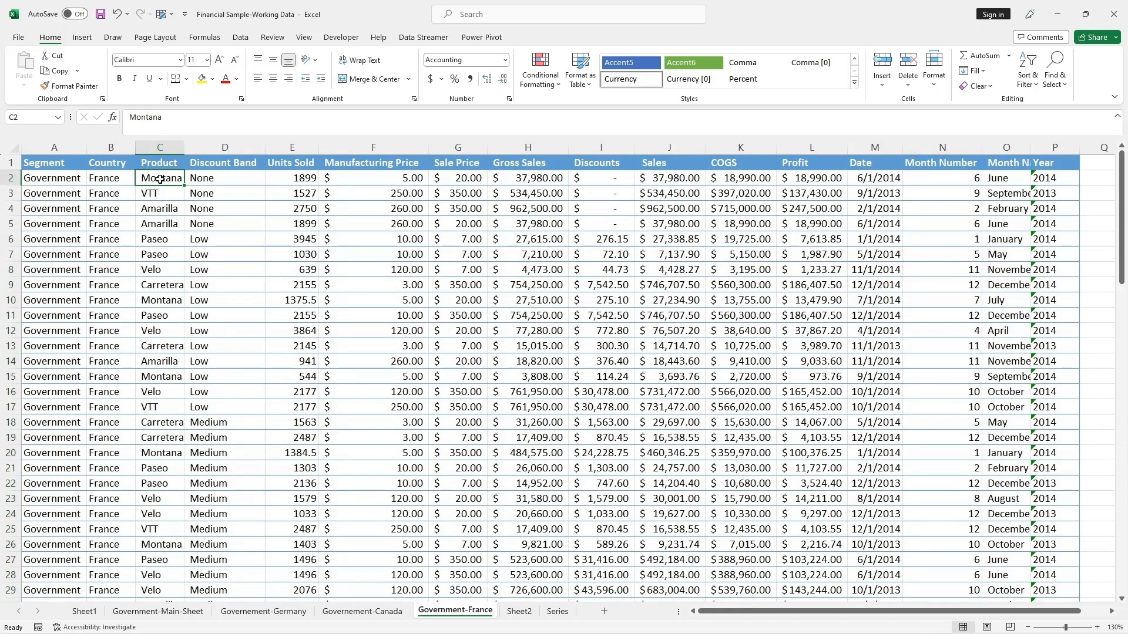
pyautogui.moveTo(160, 180); pyautogui.dragTo(162, 565)
pyautogui.scroll(3, 361, 304)
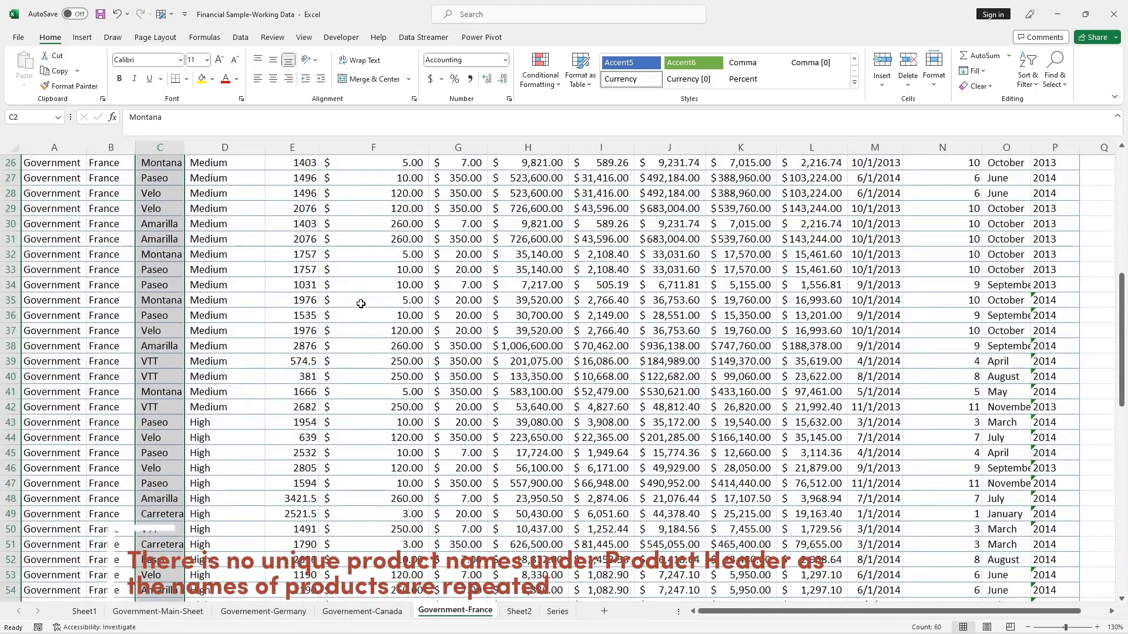
pyautogui.scroll(8, 361, 304)
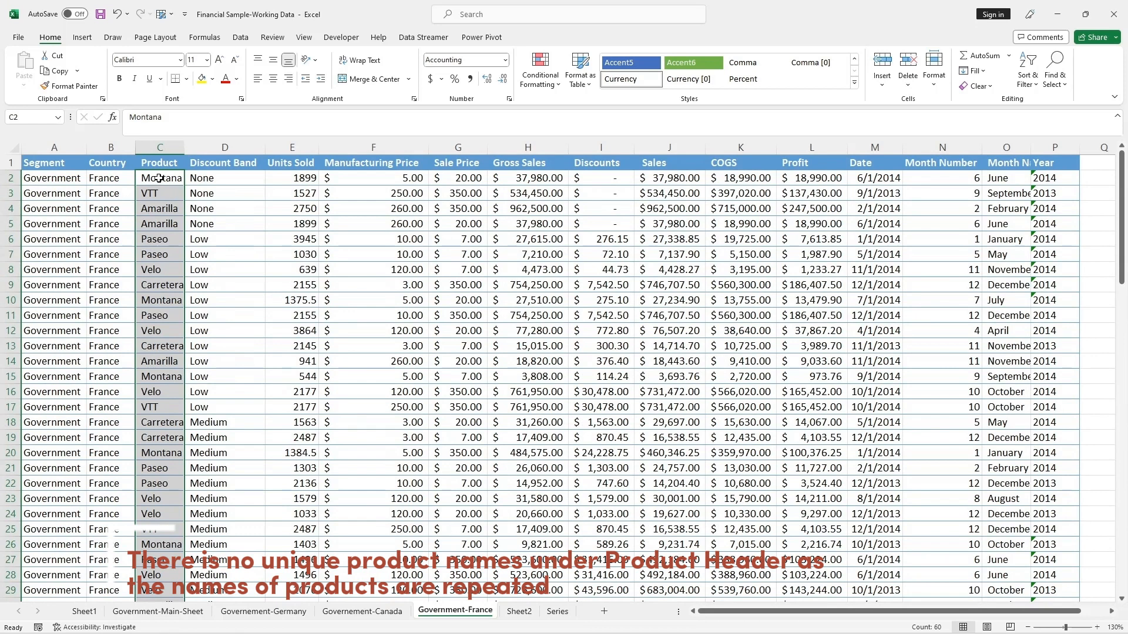
pyautogui.click(559, 90)
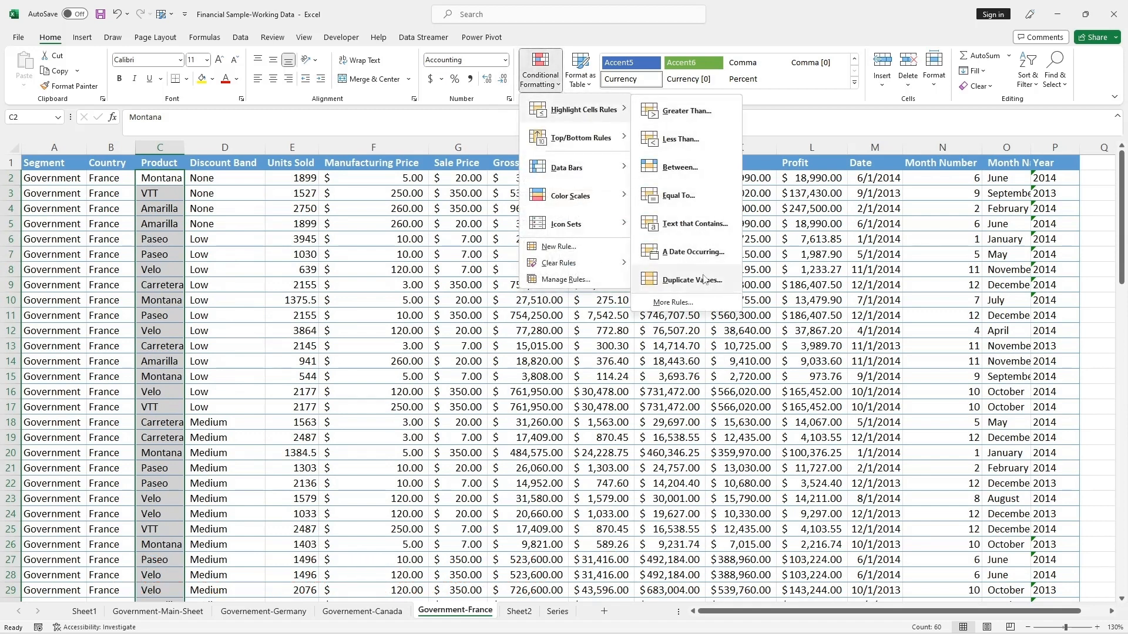
pyautogui.click(705, 281)
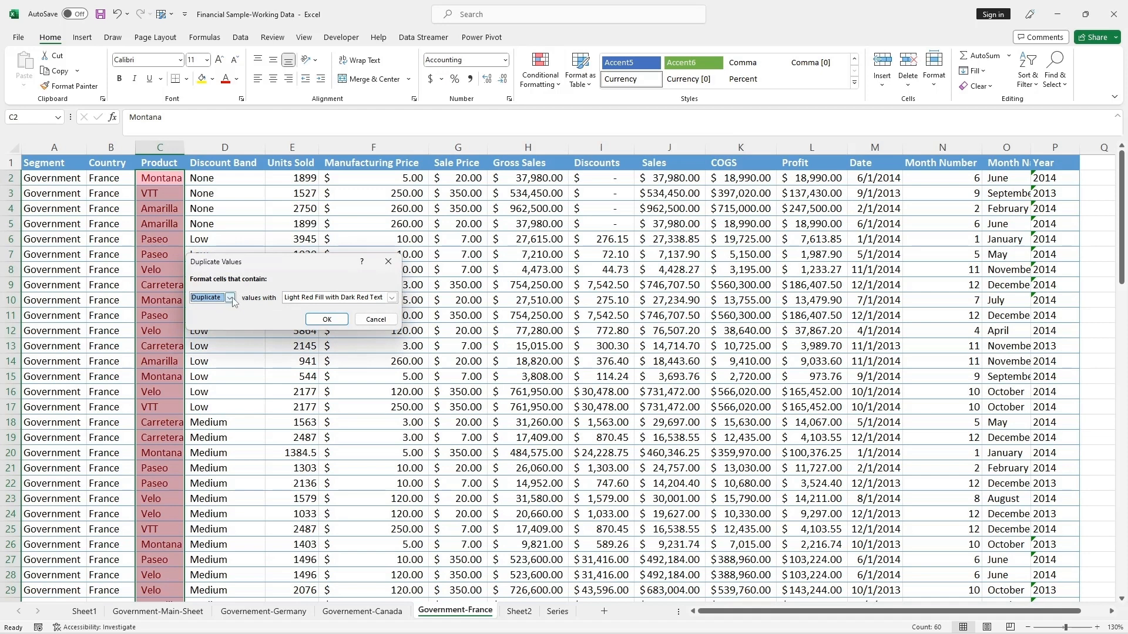
pyautogui.click(391, 298)
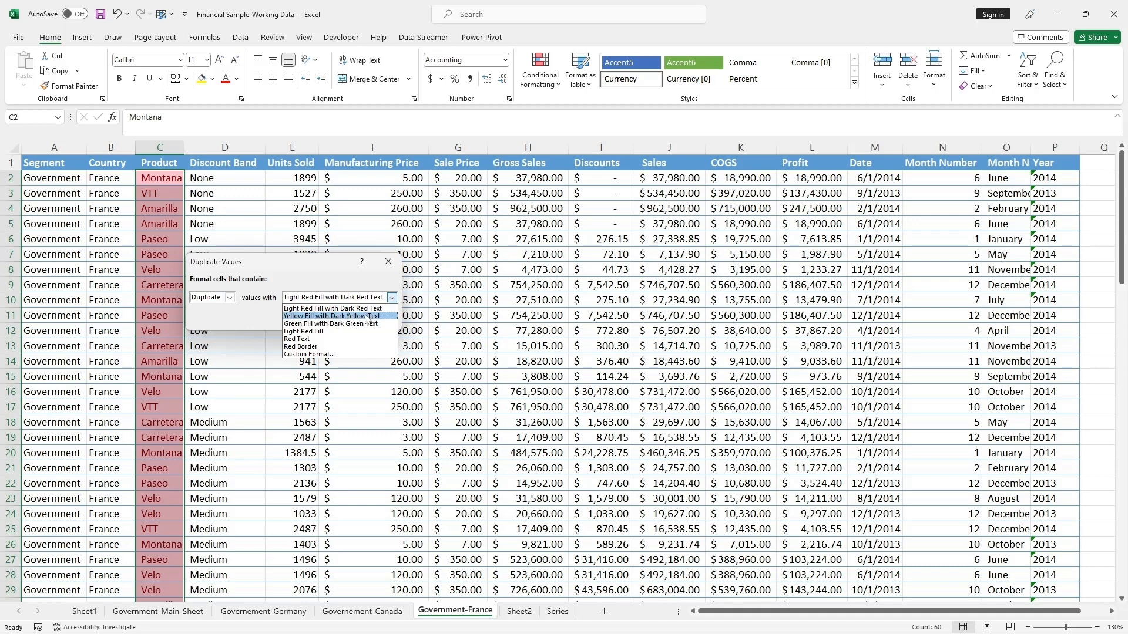
pyautogui.click(317, 325)
pyautogui.click(327, 317)
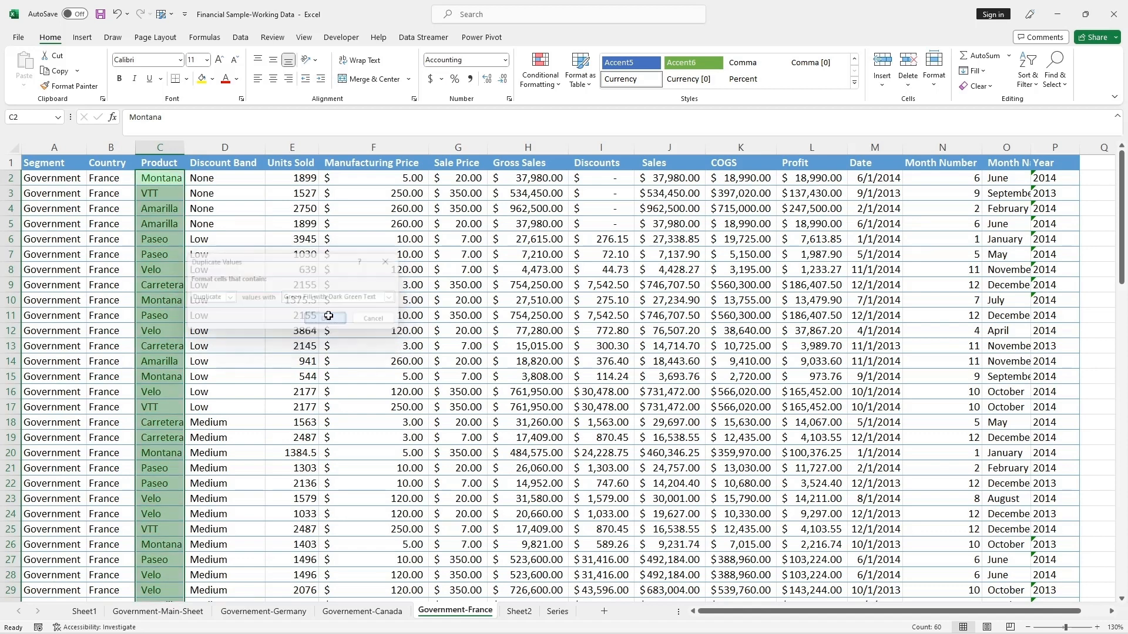
pyautogui.click(309, 337)
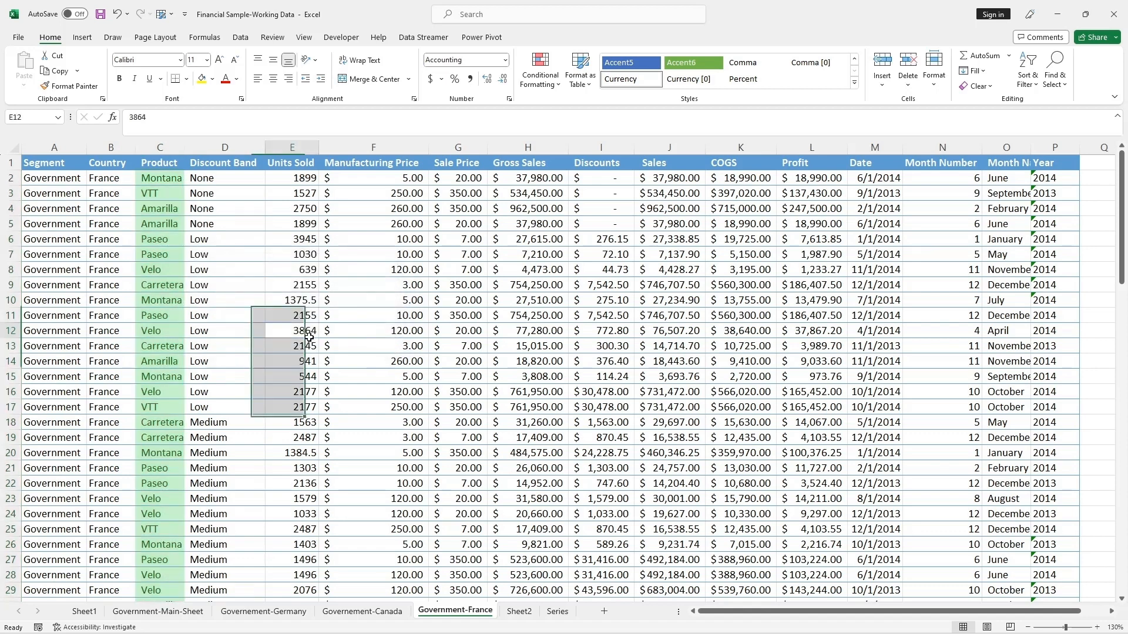
pyautogui.click(153, 163)
pyautogui.moveTo(153, 162); pyautogui.dragTo(171, 591)
pyautogui.scroll(5, 180, 390)
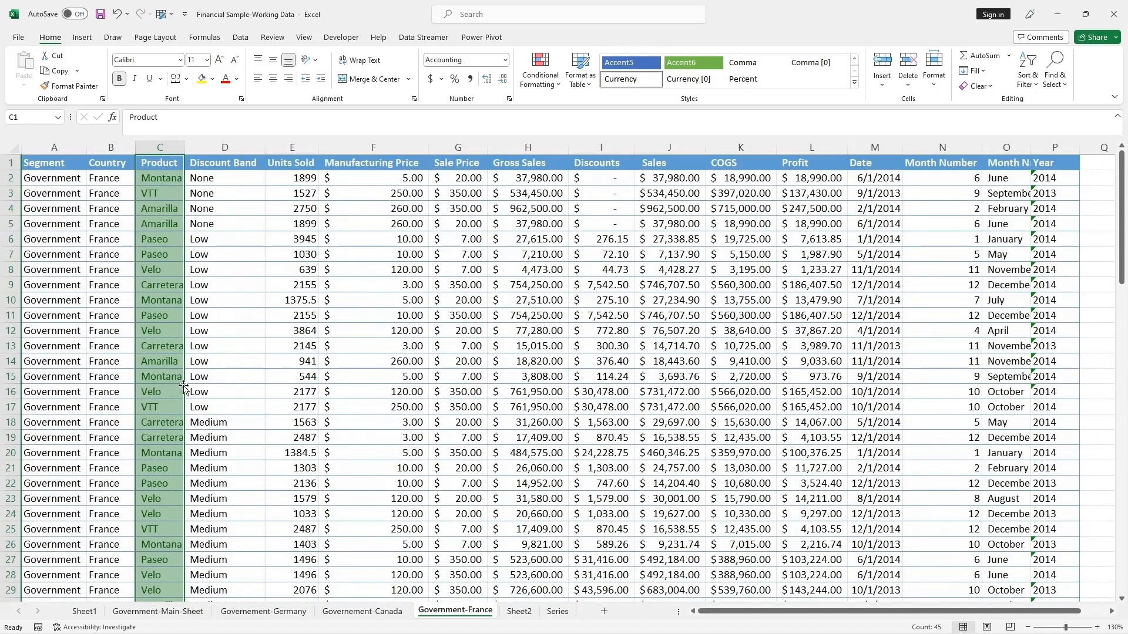
pyautogui.click(194, 347)
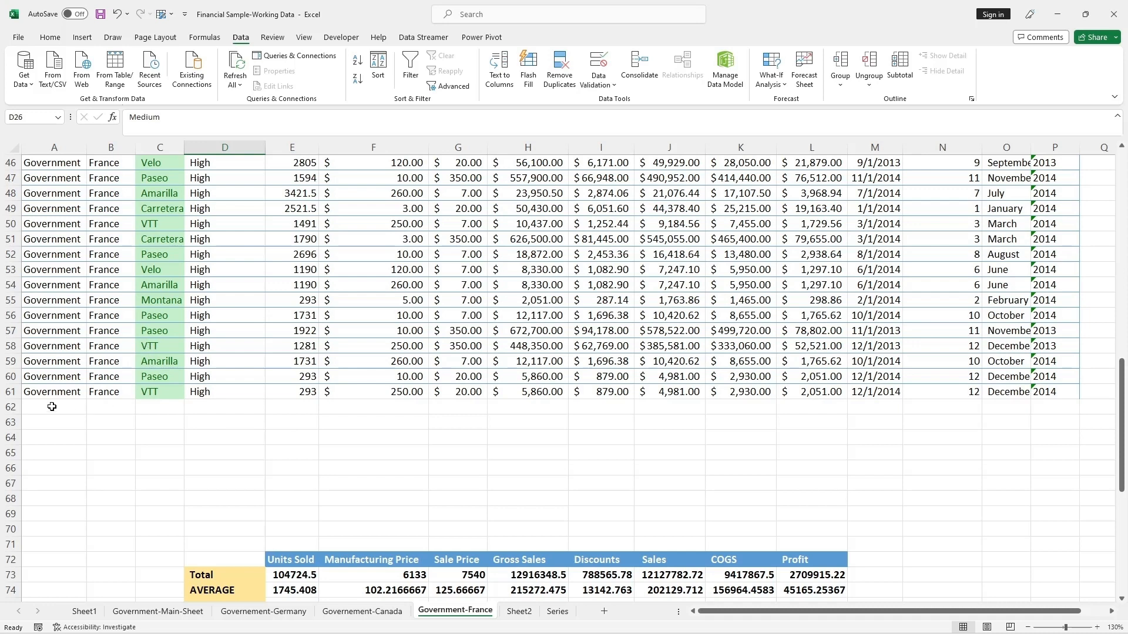
# - Copy the last record A61:P61, paste it into each of rows 62 to 66, and end the copy mode
pyautogui.moveTo(33, 392); pyautogui.dragTo(1056, 389)
pyautogui.hotkey('ctrl', 'c')
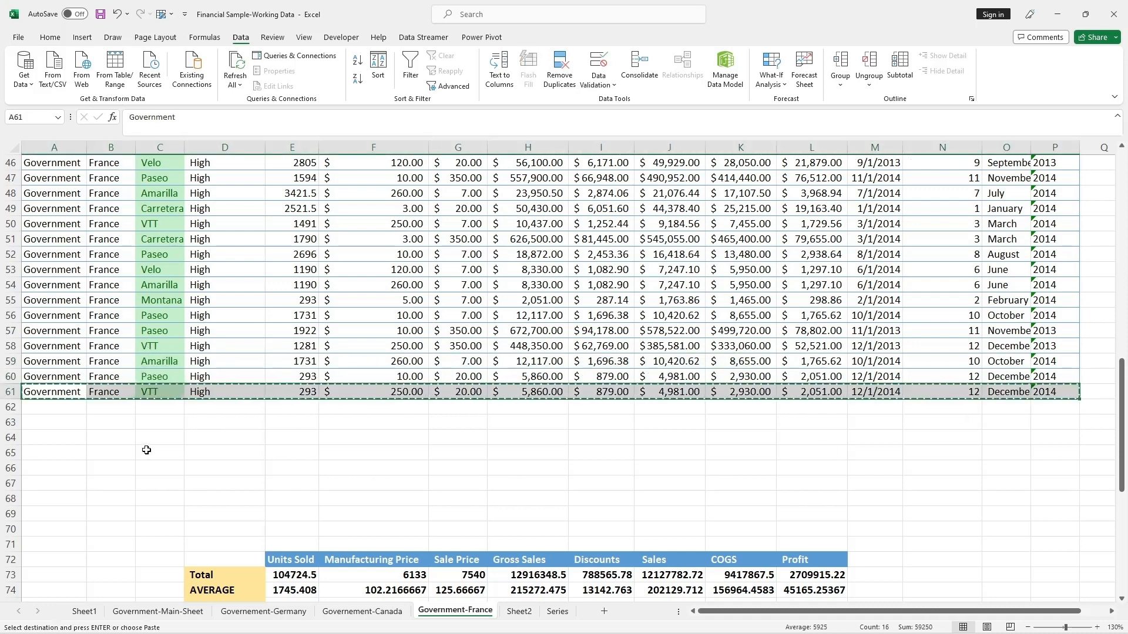
pyautogui.click(67, 406)
pyautogui.hotkey('ctrl', 'v')
pyautogui.click(58, 422)
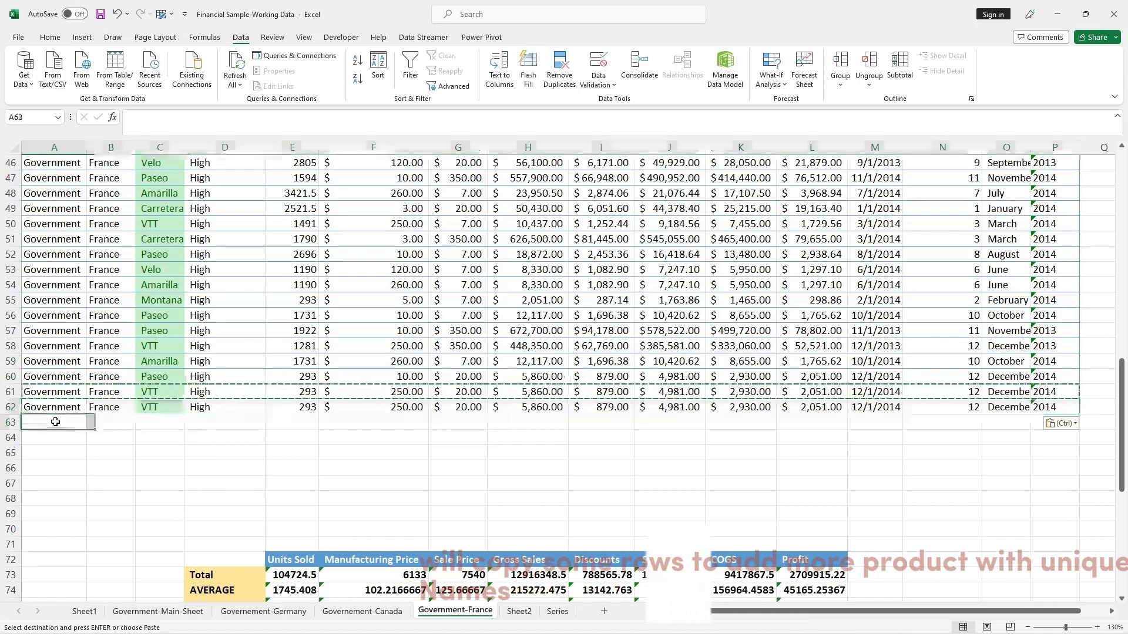
pyautogui.hotkey('ctrl', 'v')
pyautogui.click(64, 436)
pyautogui.hotkey('ctrl', 'v')
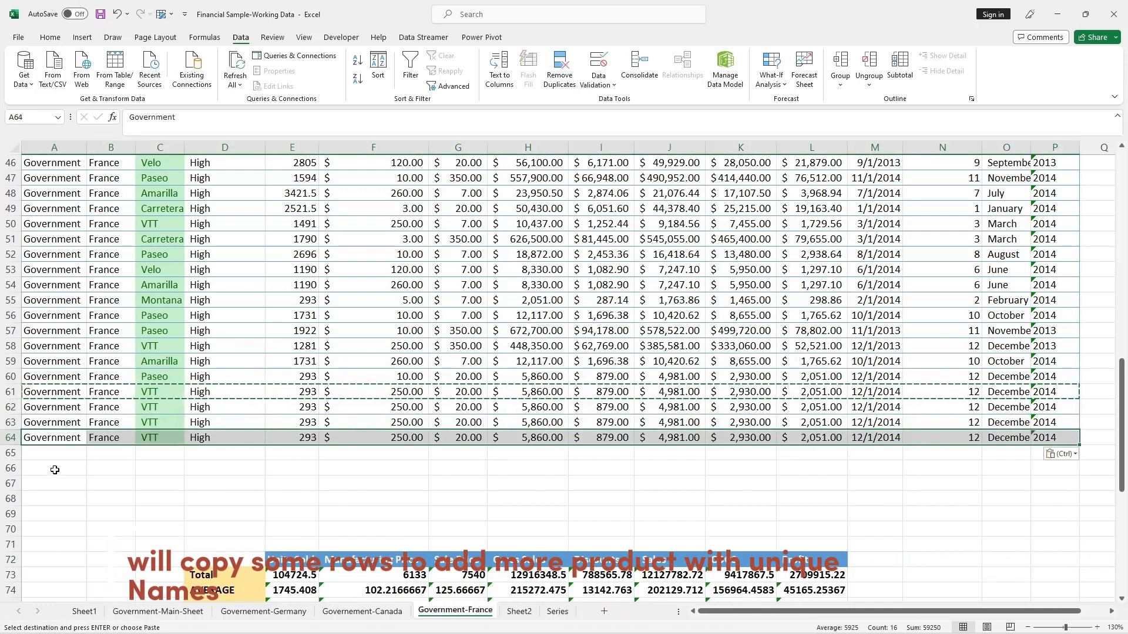
pyautogui.click(65, 453)
pyautogui.hotkey('ctrl', 'v')
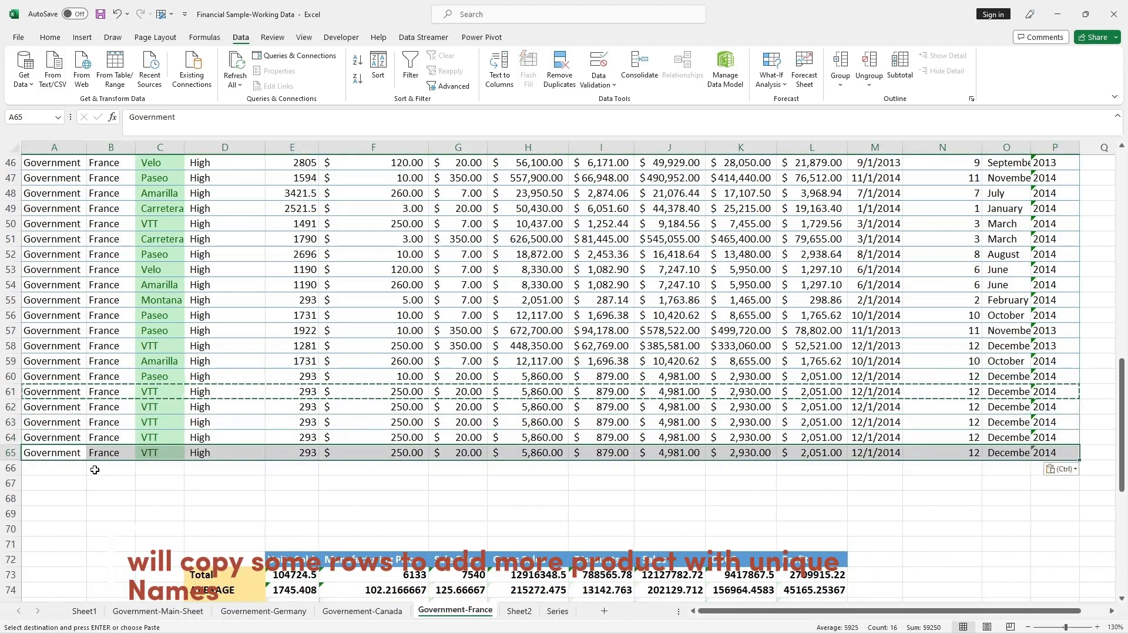
pyautogui.click(68, 470)
pyautogui.hotkey('ctrl', 'v')
pyautogui.click(138, 498)
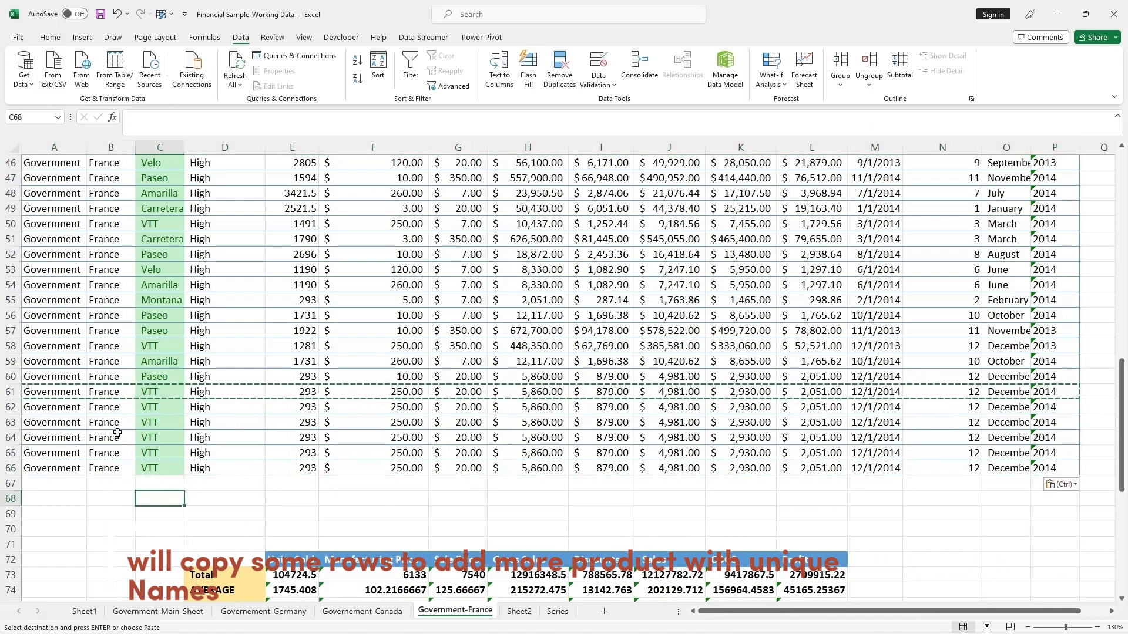
pyautogui.moveTo(57, 408); pyautogui.dragTo(68, 473)
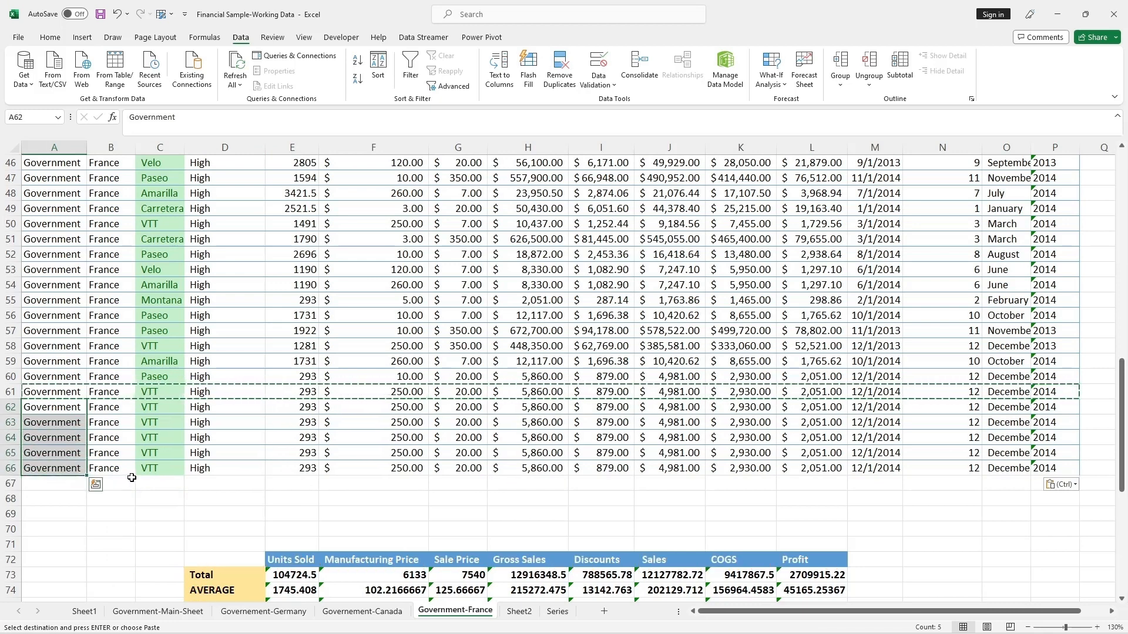
pyautogui.press('Escape')
# - Change the product names in the first two pasted records to Watch in C62 and Mouse in C63
pyautogui.doubleClick(159, 408)
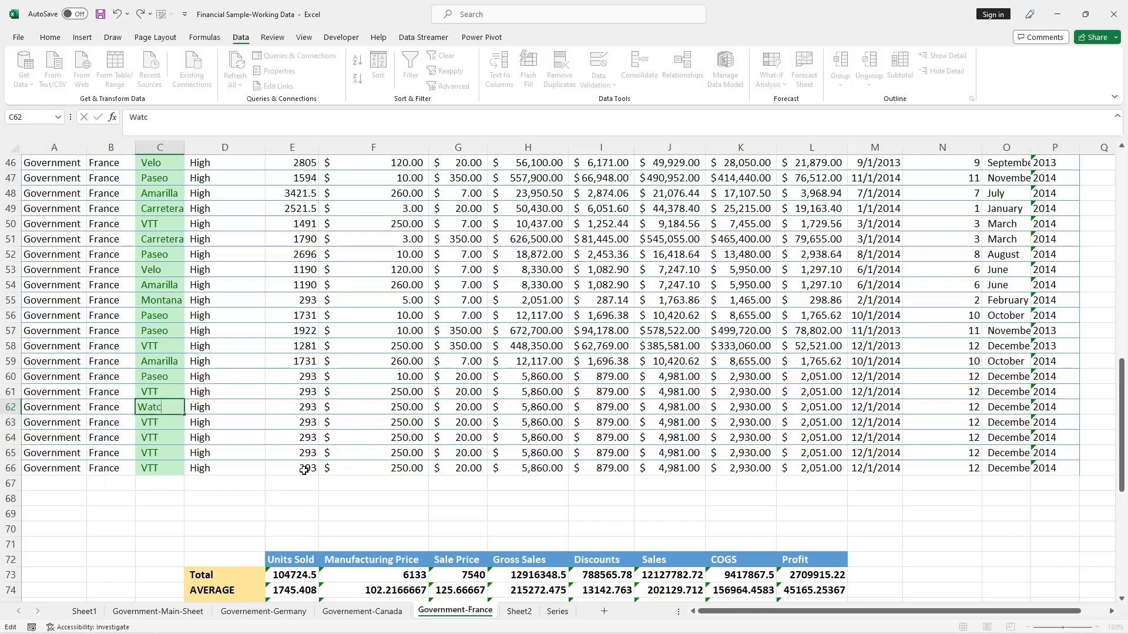
pyautogui.click(109, 513)
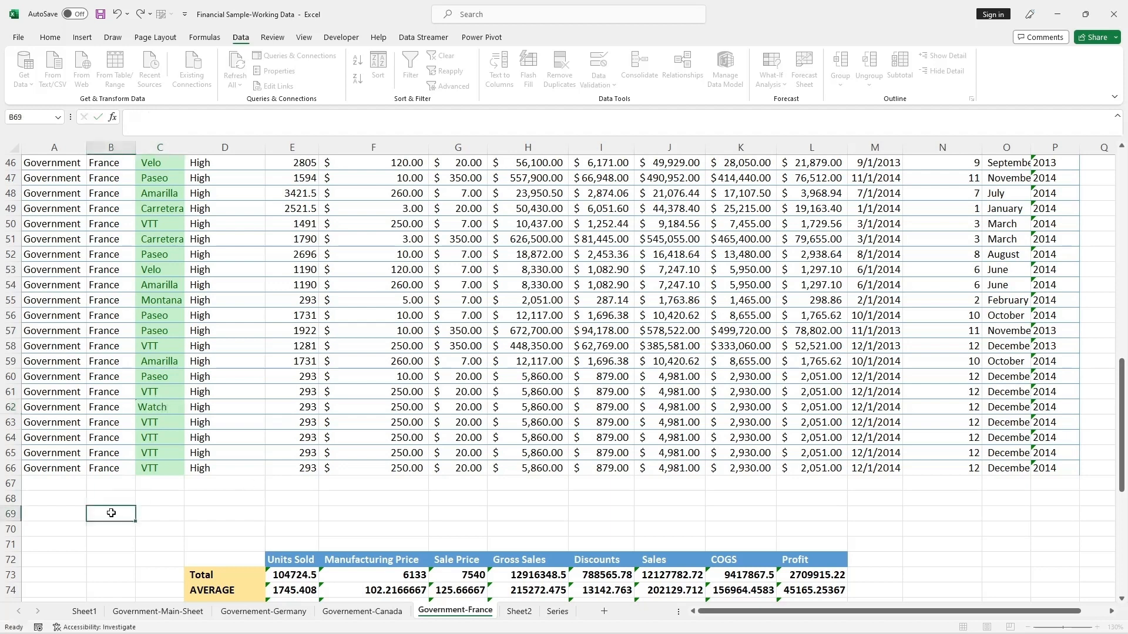
pyautogui.click(165, 423)
pyautogui.doubleClick(171, 423)
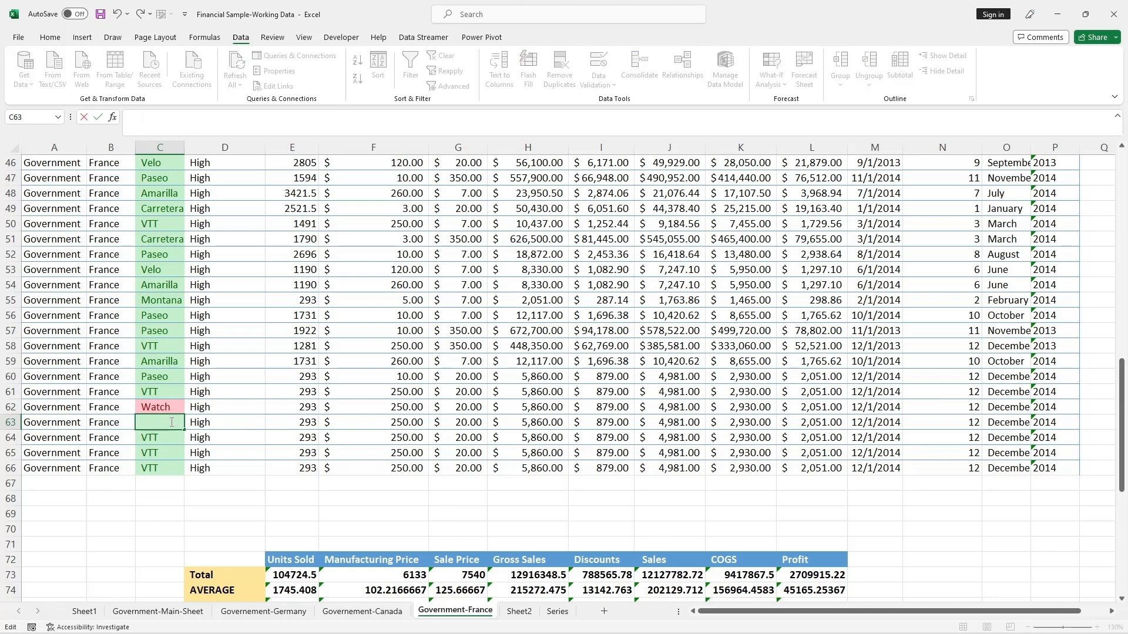
pyautogui.write('Mouse')
pyautogui.press('Return')
# - Replace the product names in C64 and C65 with KeyBoard and Hard Disk
pyautogui.press('F2')
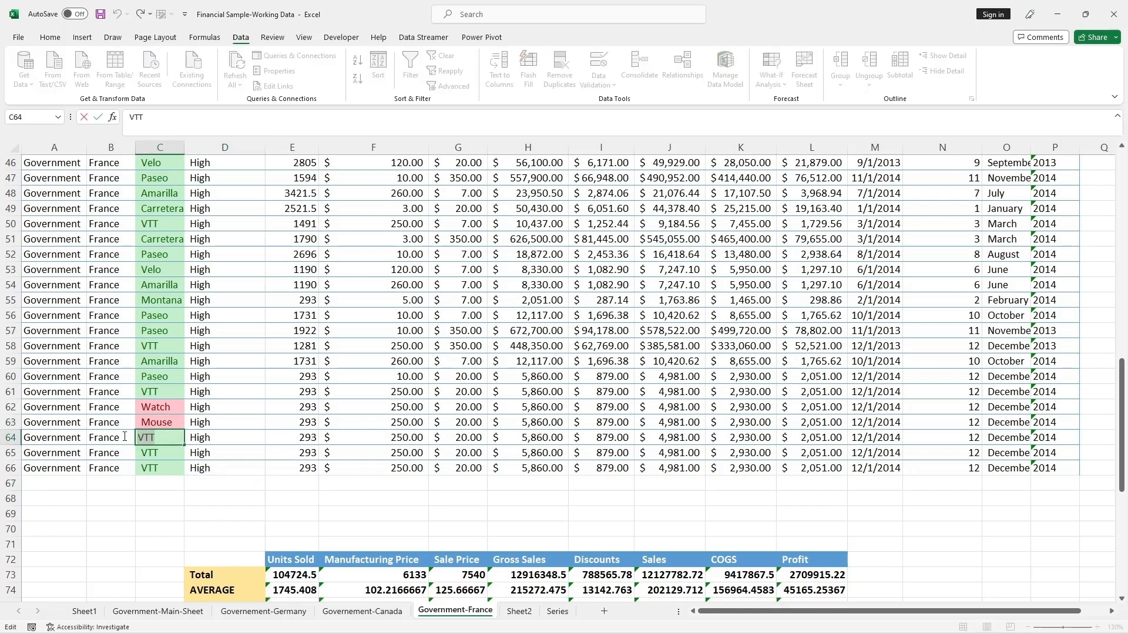
pyautogui.press('BackSpace')
pyautogui.write('KeyBoard')
pyautogui.press('Return')
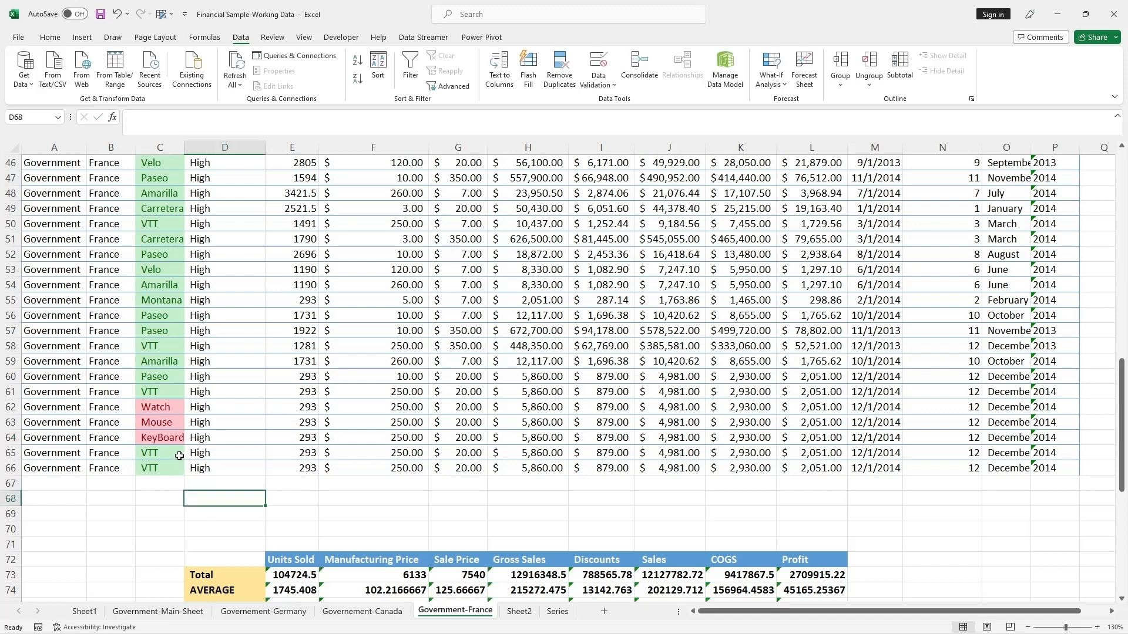
pyautogui.doubleClick(176, 452)
pyautogui.moveTo(176, 453); pyautogui.dragTo(136, 453)
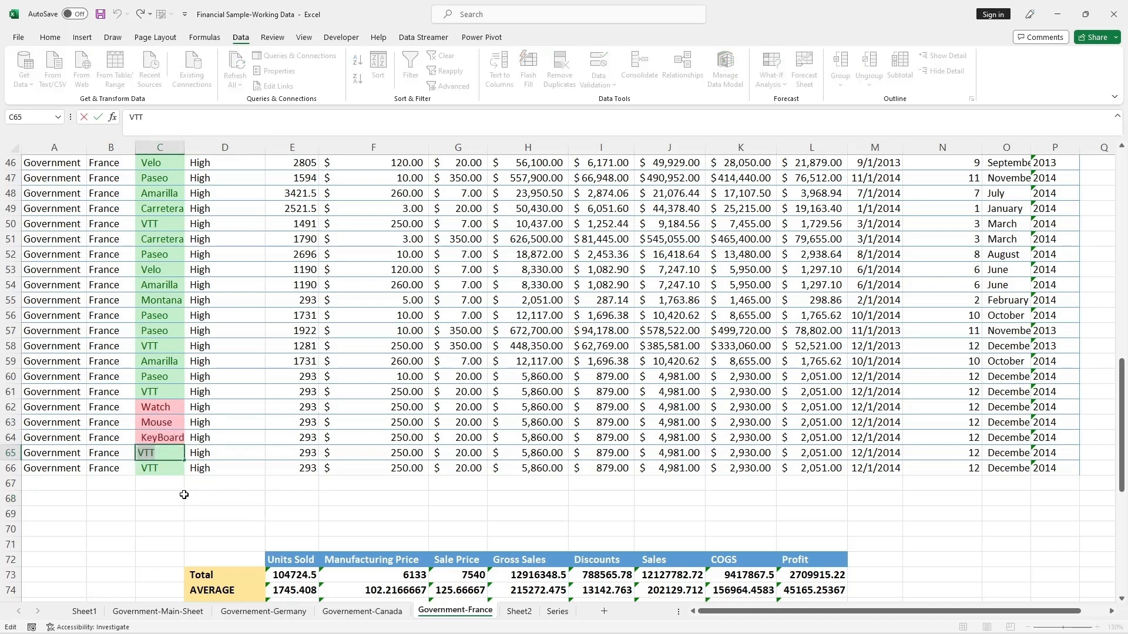
pyautogui.press('BackSpace')
pyautogui.write('Hard Disk')
pyautogui.press('Return')
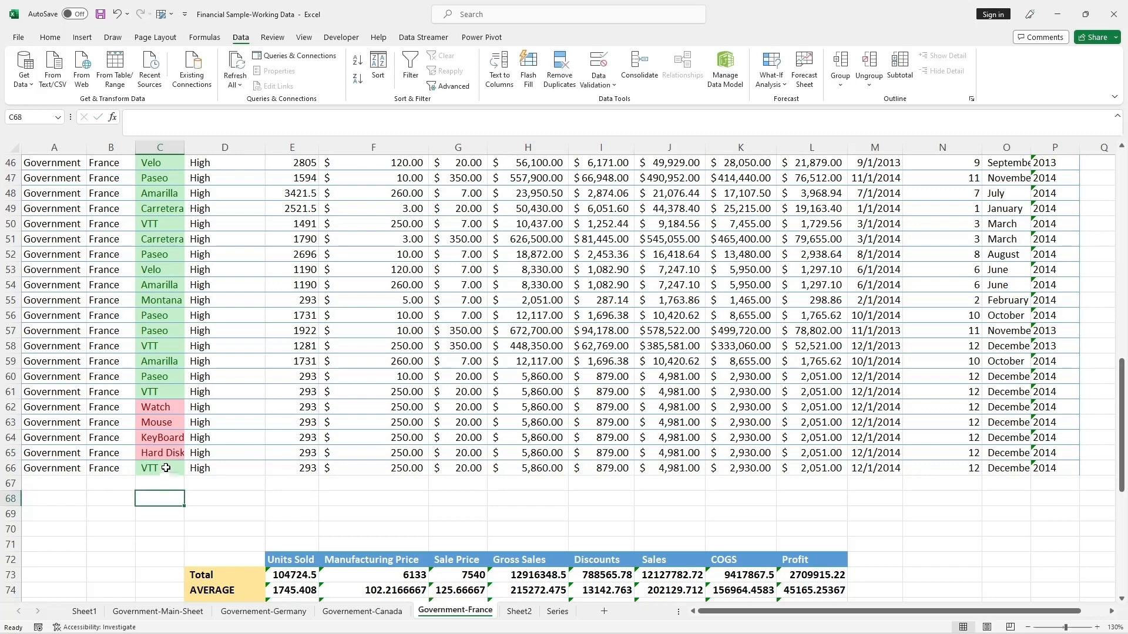
# - Replace the product name in C66 with Monitor
pyautogui.doubleClick(158, 468)
pyautogui.moveTo(157, 469); pyautogui.dragTo(122, 473)
pyautogui.press('BackSpace')
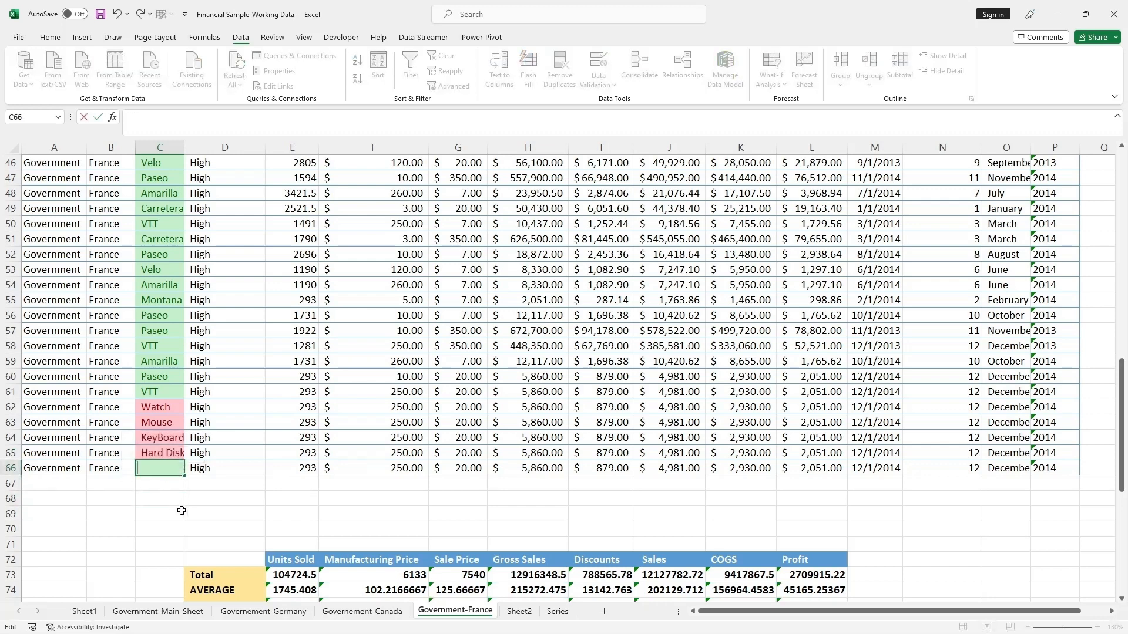
pyautogui.write('Monitor')
pyautogui.click(182, 511)
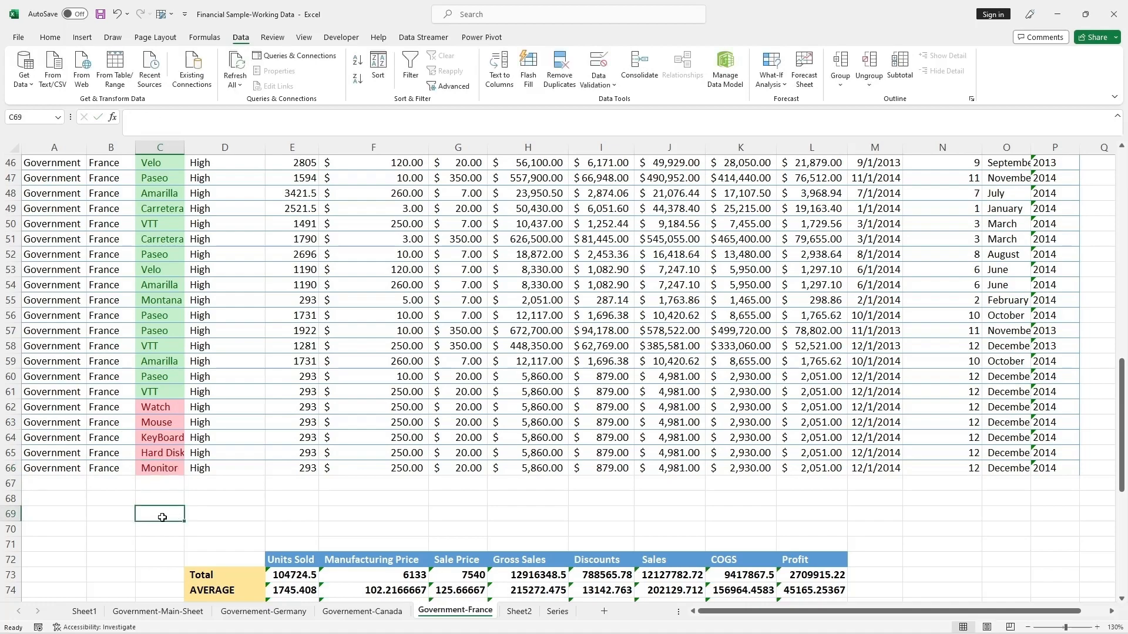
pyautogui.scroll(15, 162, 517)
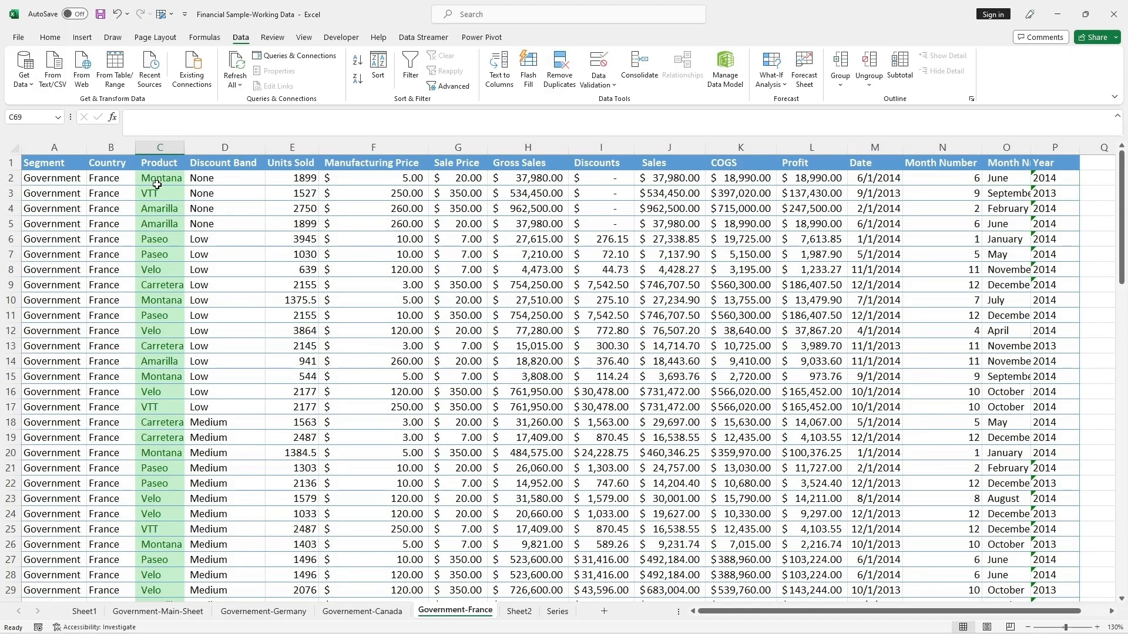
pyautogui.moveTo(151, 177); pyautogui.dragTo(162, 453)
pyautogui.moveTo(268, 373); pyautogui.dragTo(270, 362)
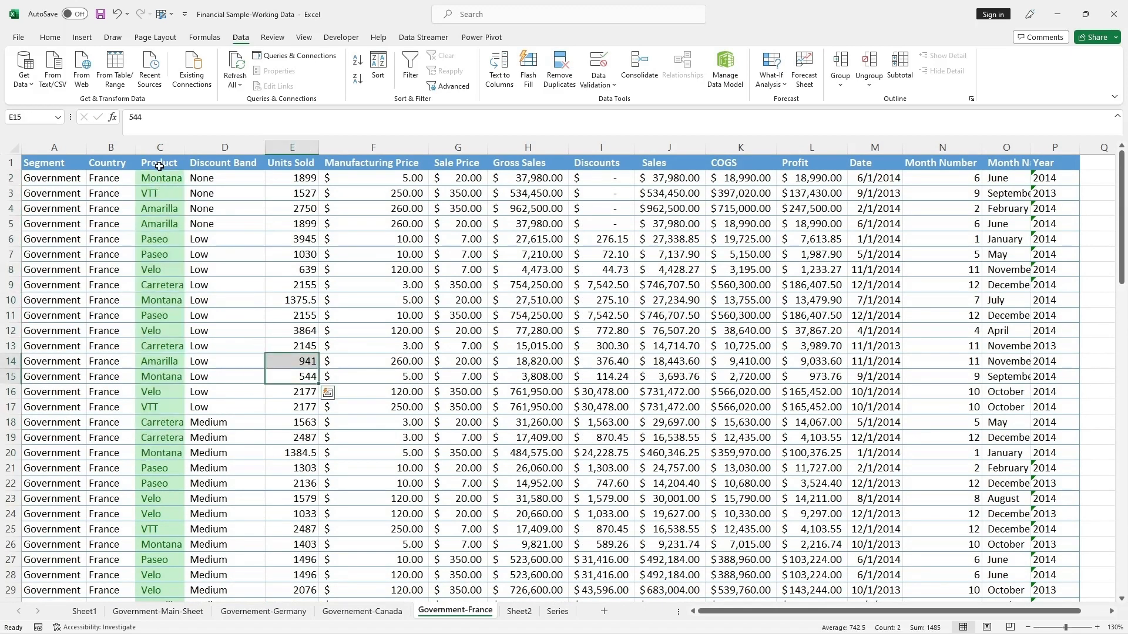
# - Highlight the unique values in Product cells C1:C66 with a conditional formatting rule using Yellow Fill with Dark Yellow Text
pyautogui.moveTo(160, 164); pyautogui.dragTo(169, 632)
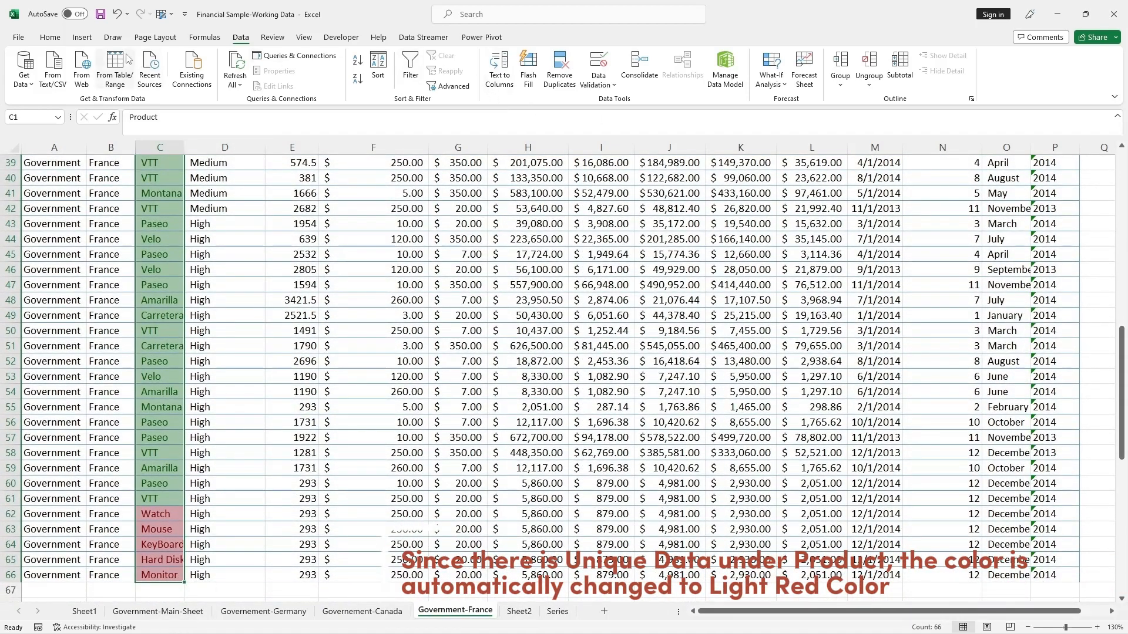
pyautogui.click(50, 37)
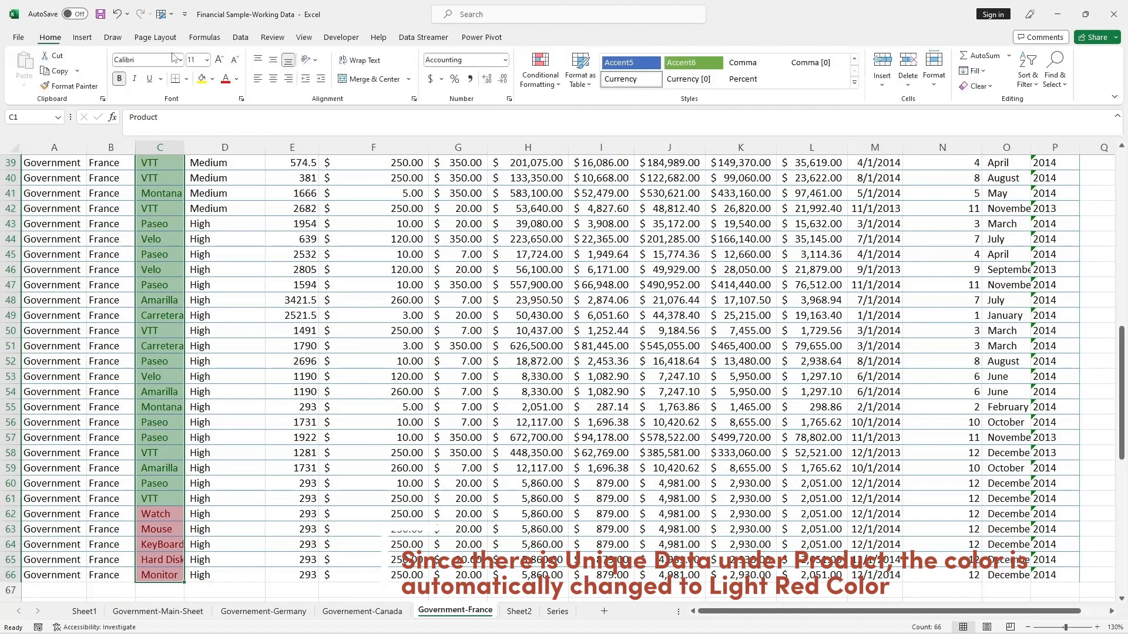
pyautogui.click(559, 87)
pyautogui.moveTo(587, 113)
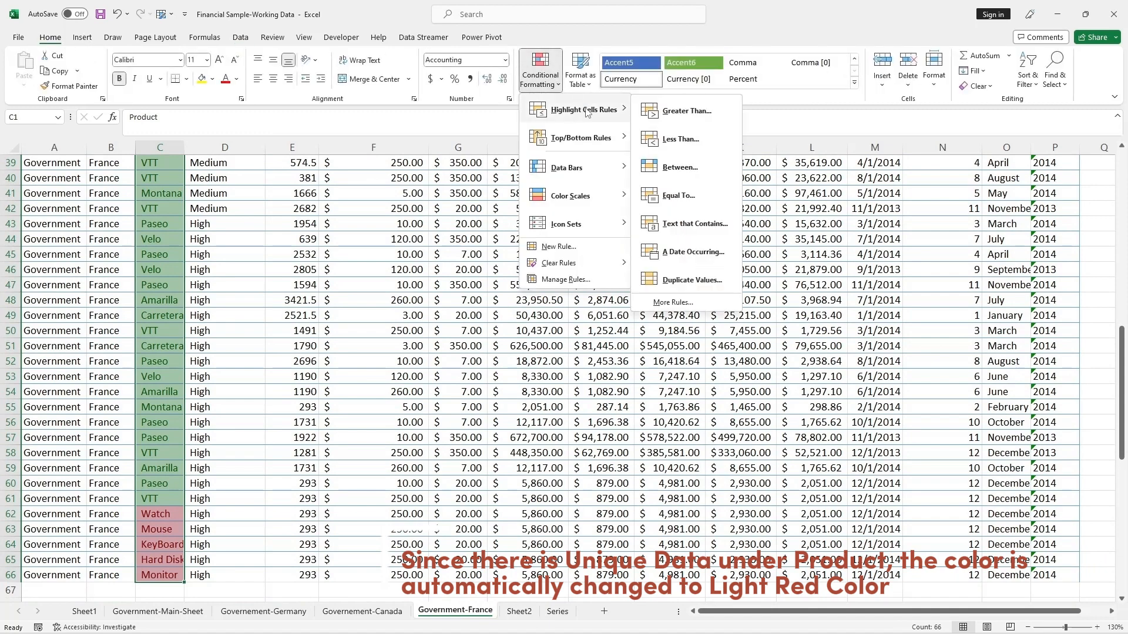
pyautogui.click(686, 281)
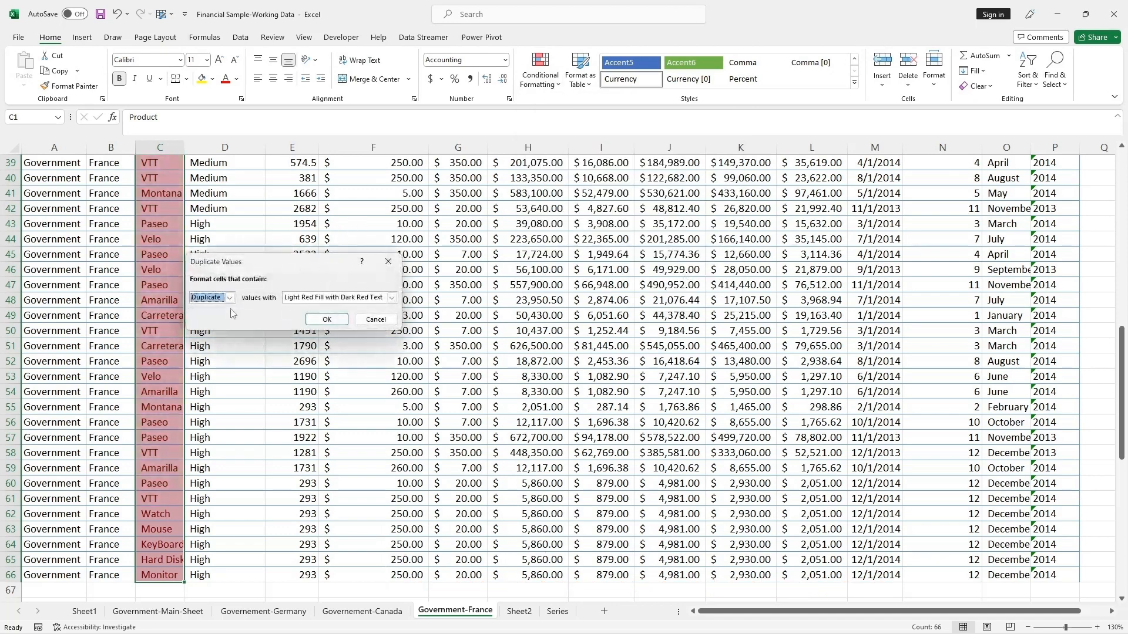
pyautogui.click(230, 300)
pyautogui.click(217, 316)
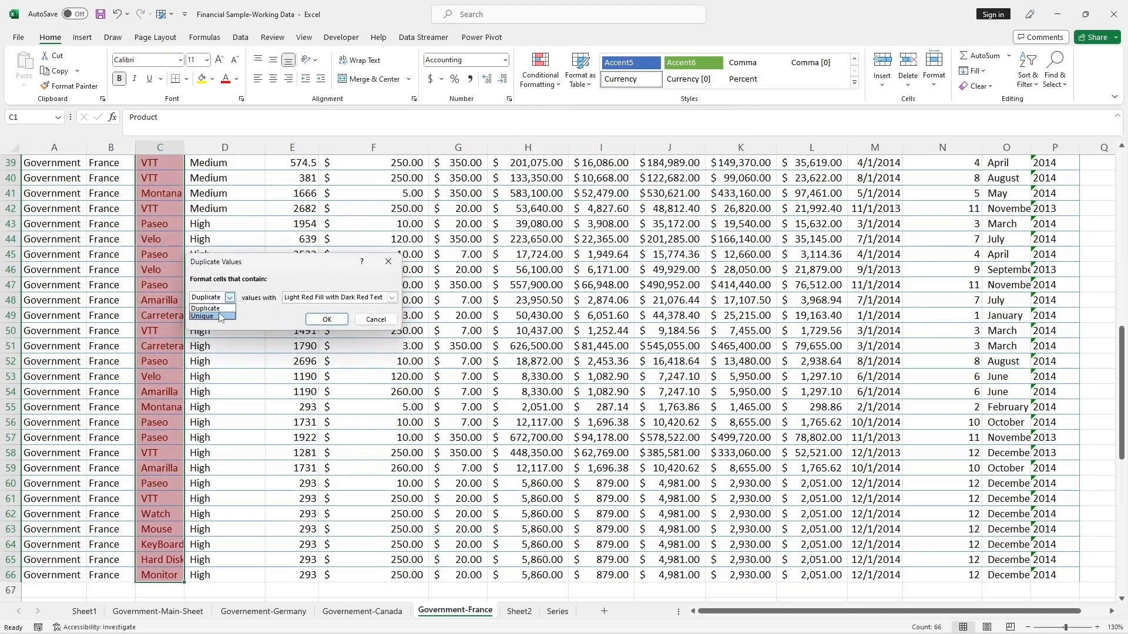
pyautogui.click(392, 298)
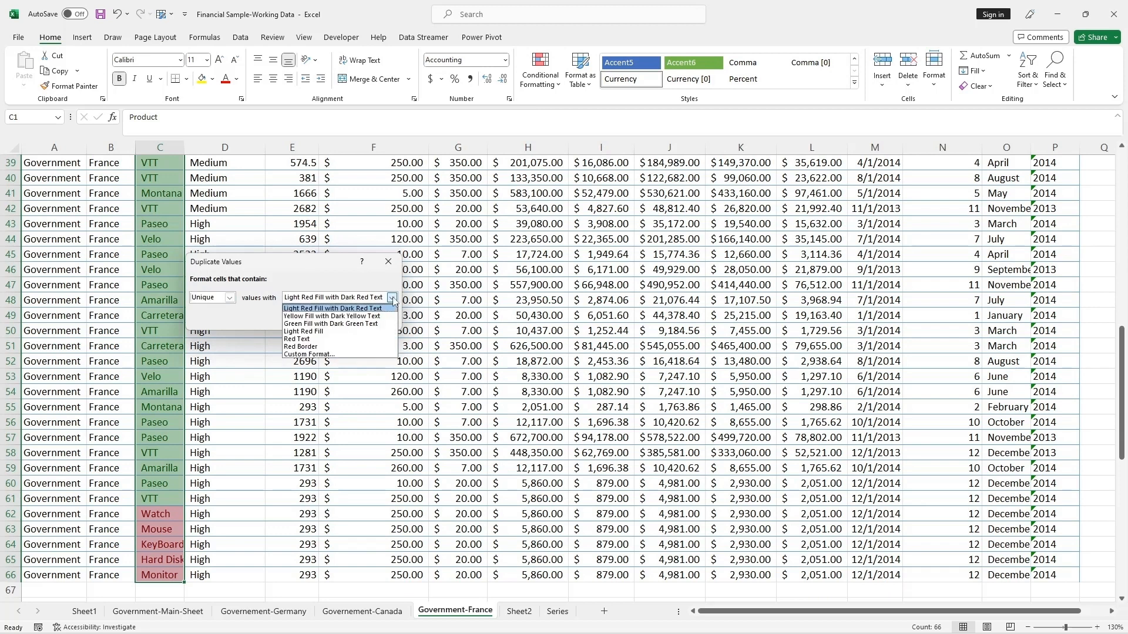
pyautogui.click(349, 317)
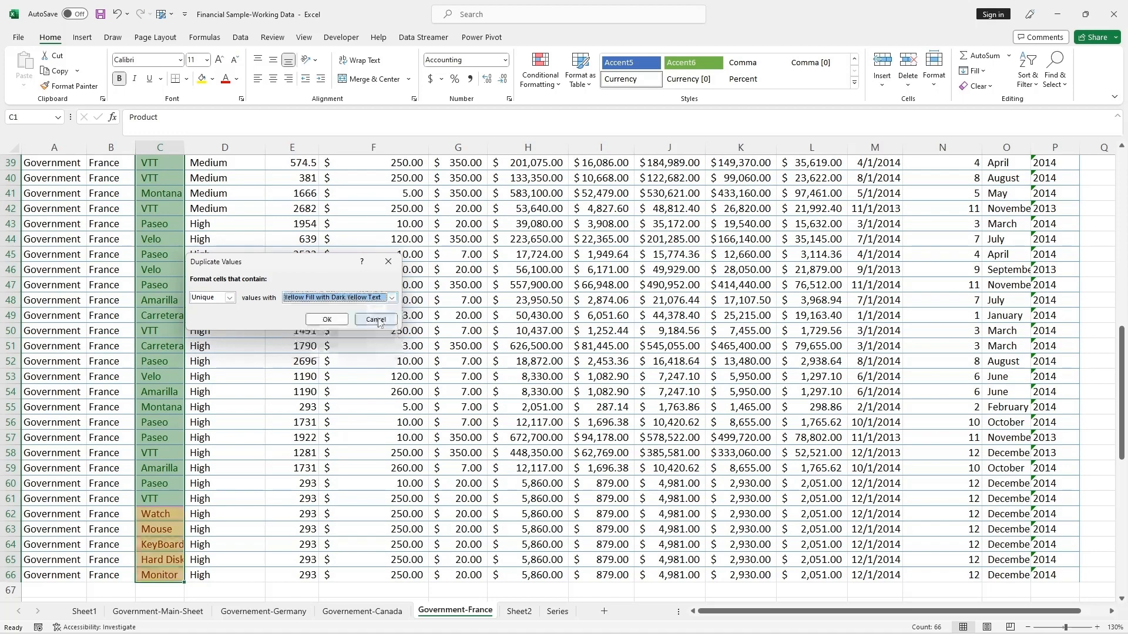
pyautogui.click(333, 319)
pyautogui.click(279, 364)
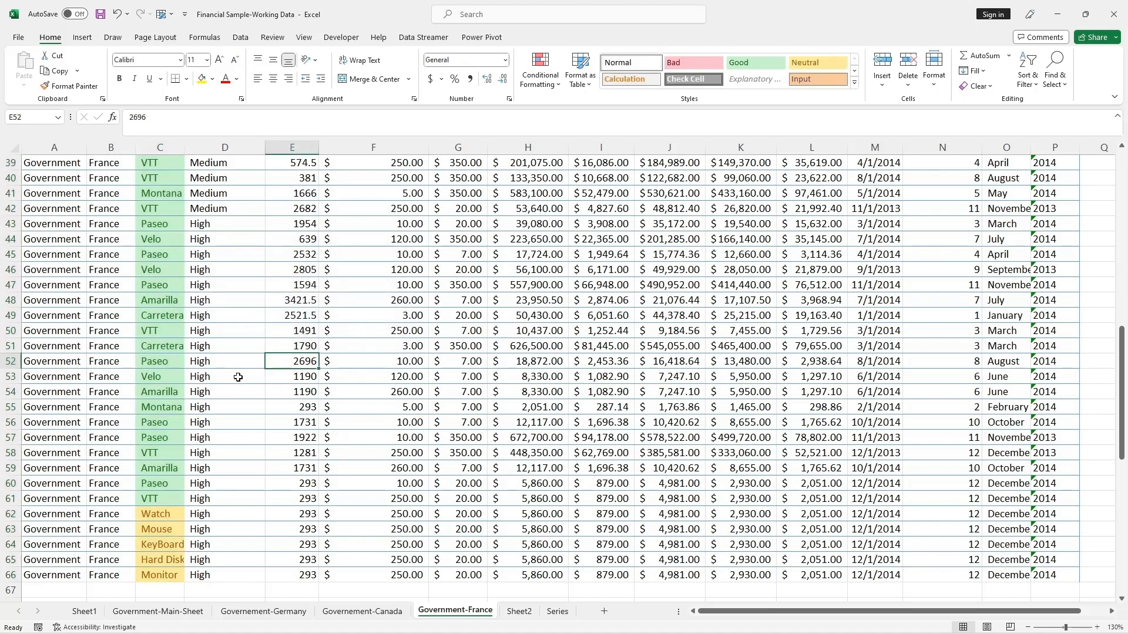
# - Add filters to the header row A1:P1
pyautogui.scroll(13, 238, 378)
pyautogui.click(235, 328)
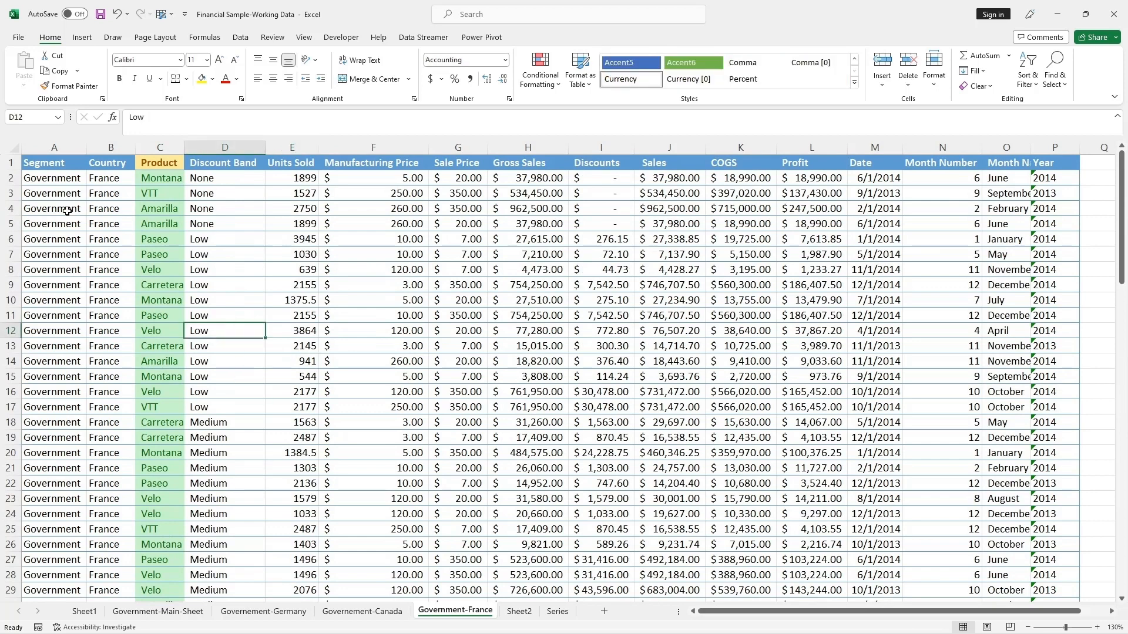
pyautogui.moveTo(27, 164); pyautogui.dragTo(1051, 159)
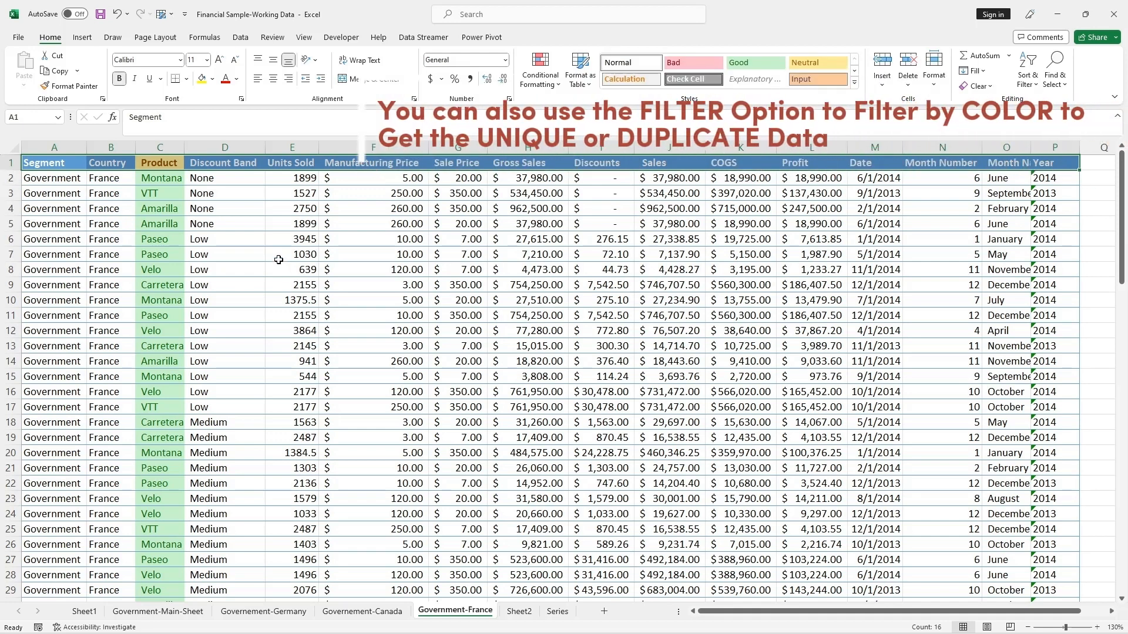
pyautogui.click(240, 37)
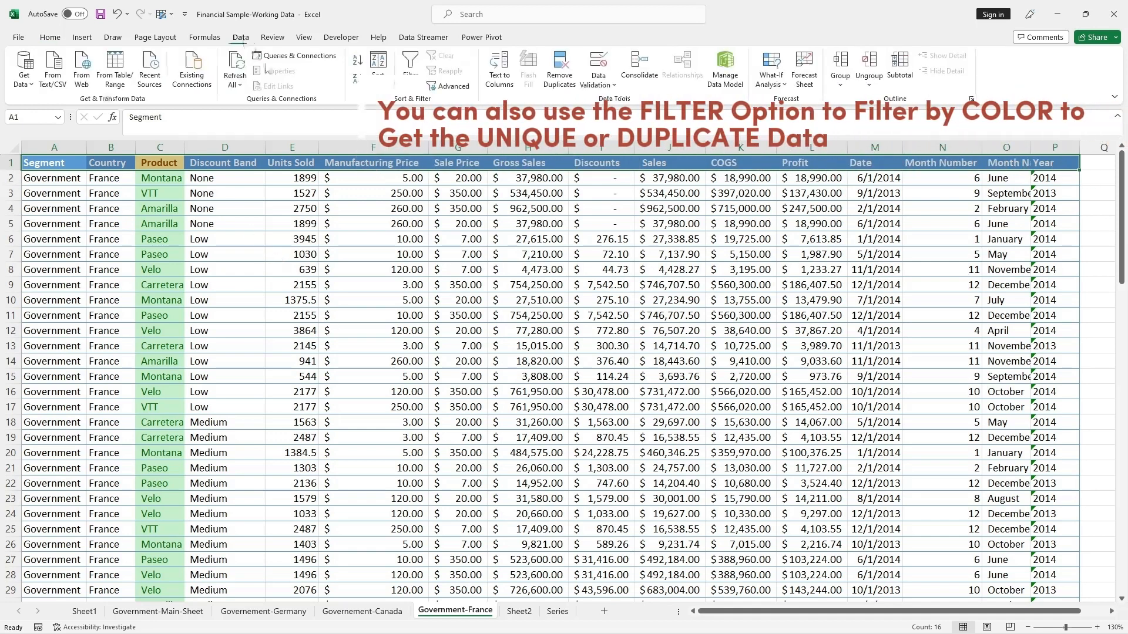
pyautogui.click(415, 69)
# - Filter the Product column by the yellow cell color to show only the unique products
pyautogui.click(179, 164)
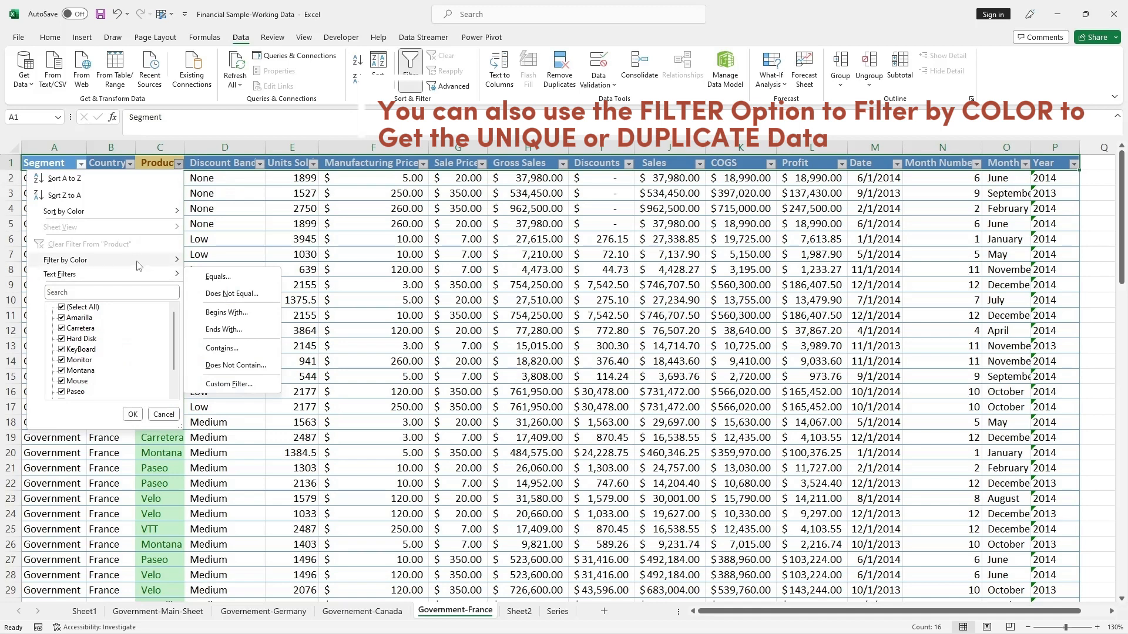
pyautogui.moveTo(133, 265)
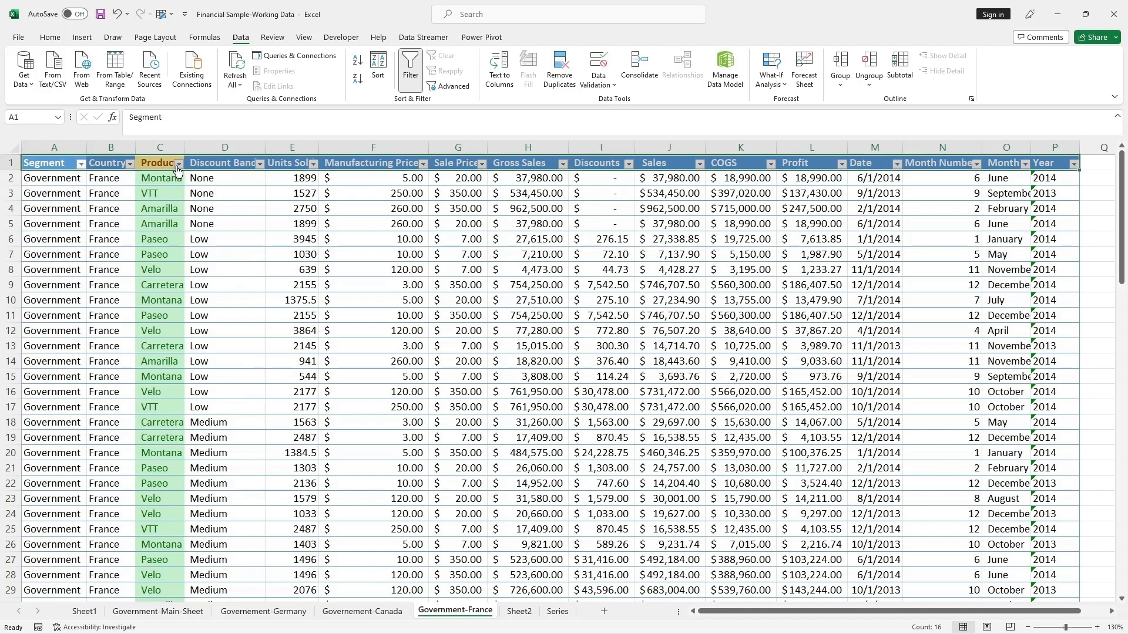
pyautogui.click(179, 164)
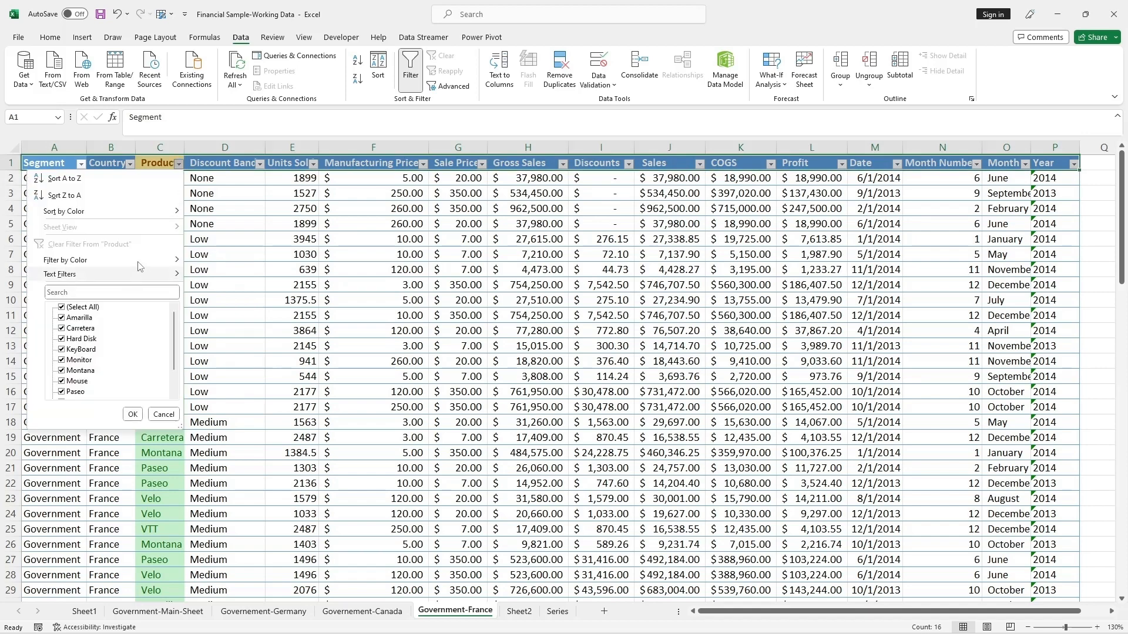
pyautogui.moveTo(142, 262)
pyautogui.click(217, 290)
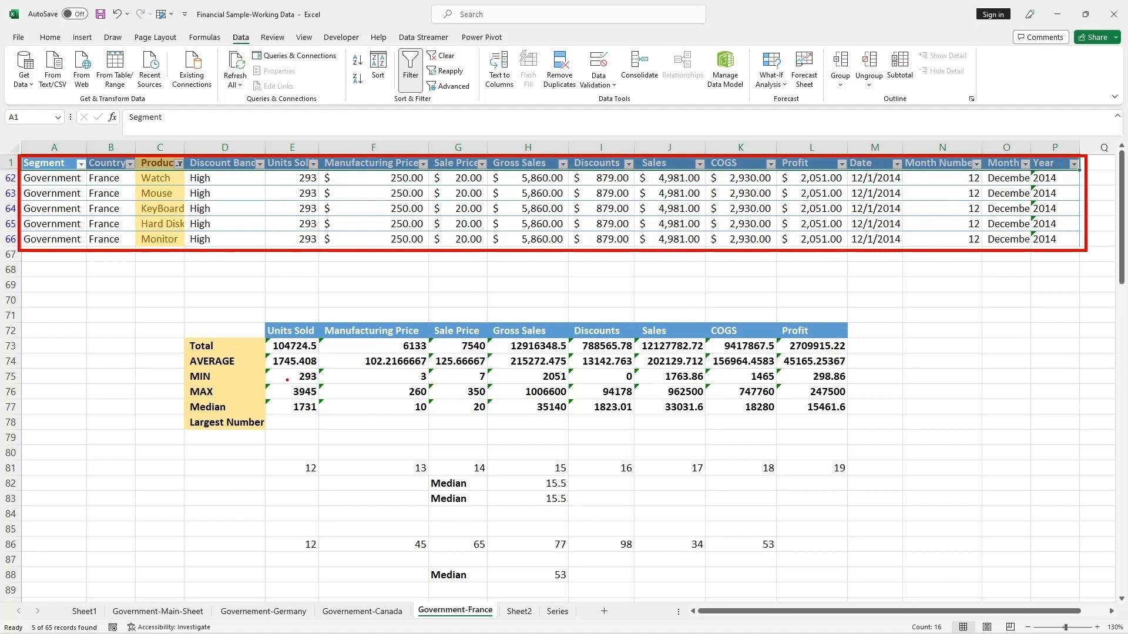
# - Switch the Product column's filter to the green cell color and select the filtered product names from C2 down
pyautogui.click(179, 165)
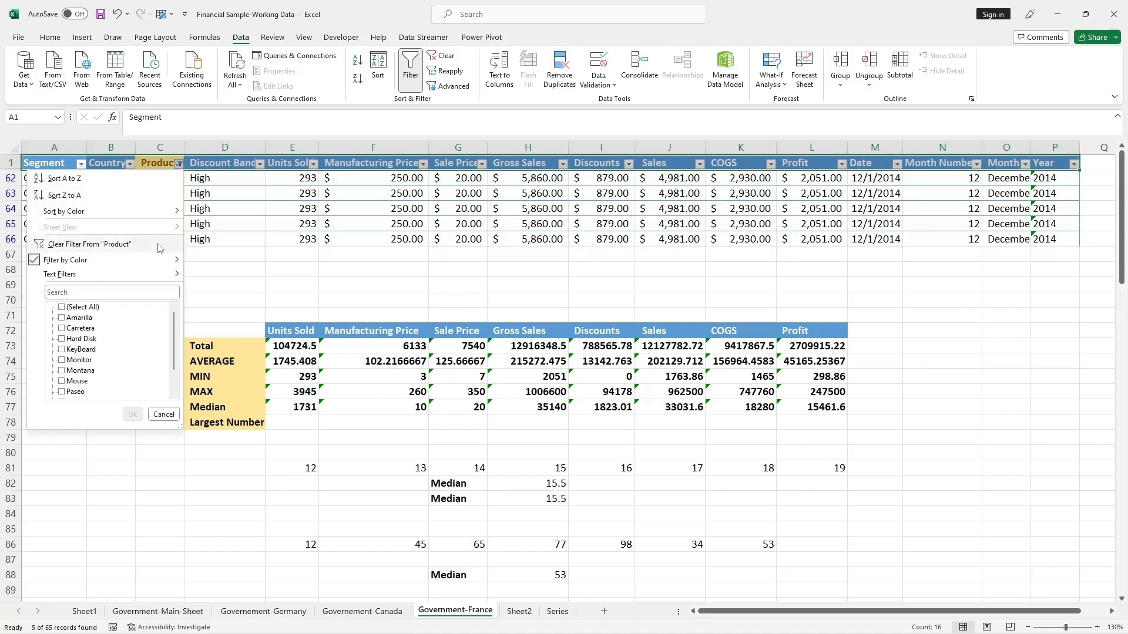
pyautogui.moveTo(170, 260)
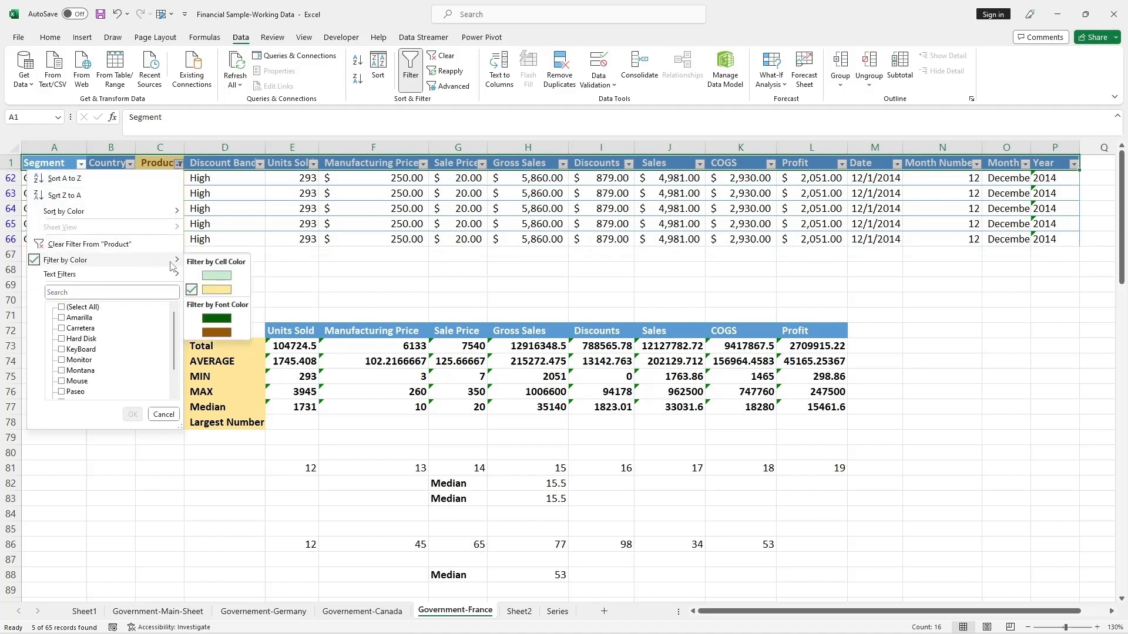
pyautogui.click(216, 276)
pyautogui.click(217, 285)
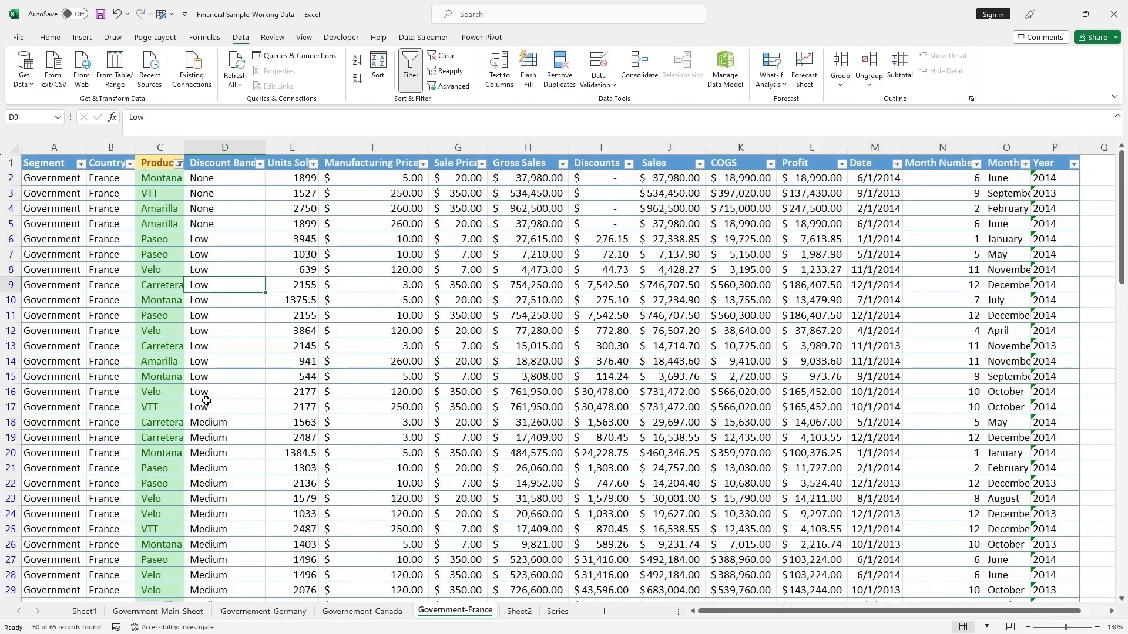
pyautogui.moveTo(149, 183); pyautogui.dragTo(170, 594)
pyautogui.scroll(11, 275, 452)
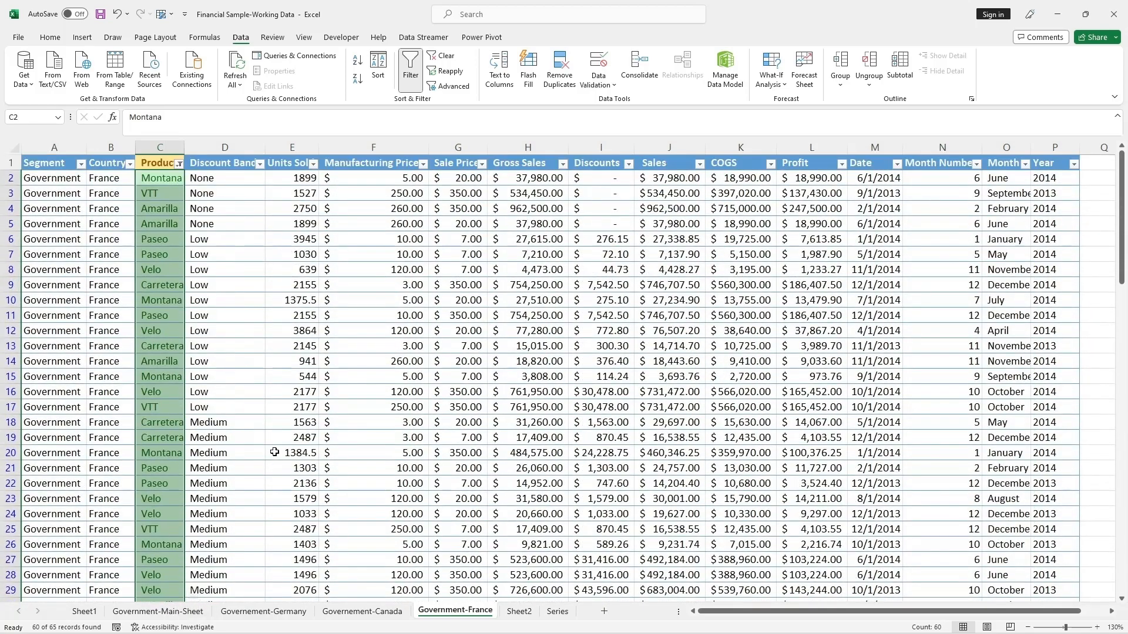